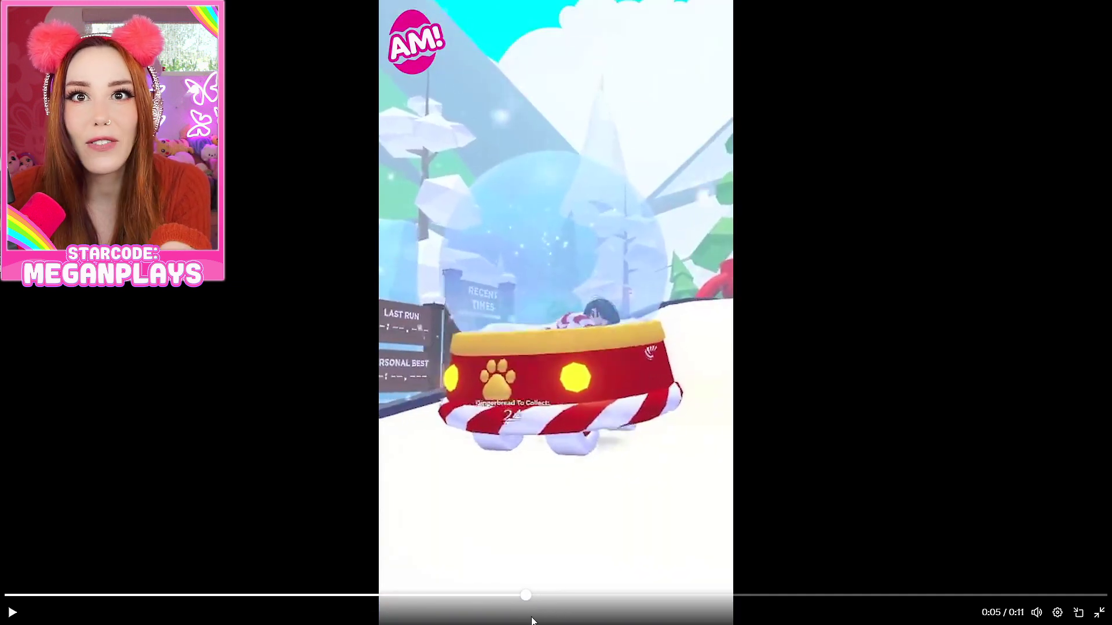
Skip ahead in the winter sled video clip.
drag(585, 623, 1019, 613)
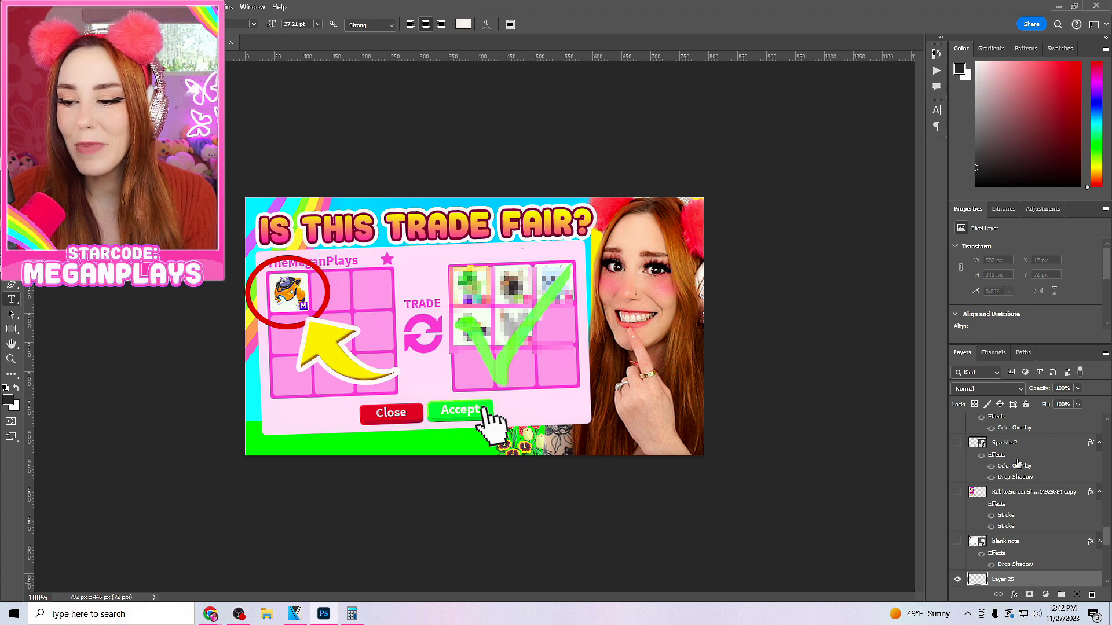
Place the "background winter" image above all other layers, enlarged to about 823 × 463 px so it covers the canvas.
drag(999, 581, 967, 414)
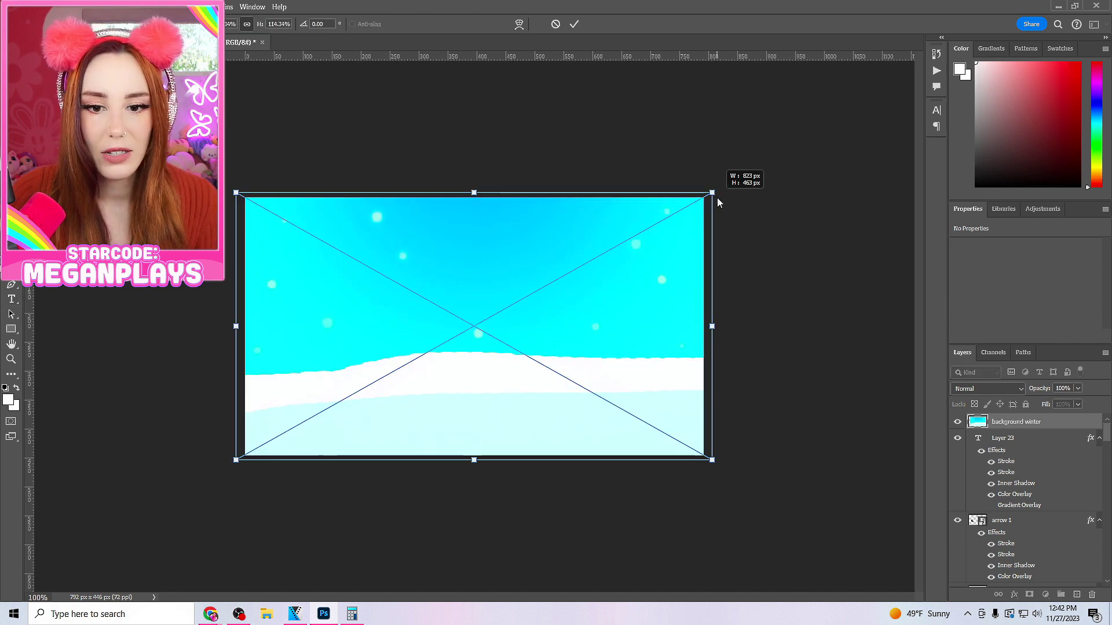
click(576, 24)
Place the Ginger Cat screenshot RobloxScreenShot20231127_122636503 and enlarge it to about 80% with the cat in the canvas's right half.
key(alt+f)
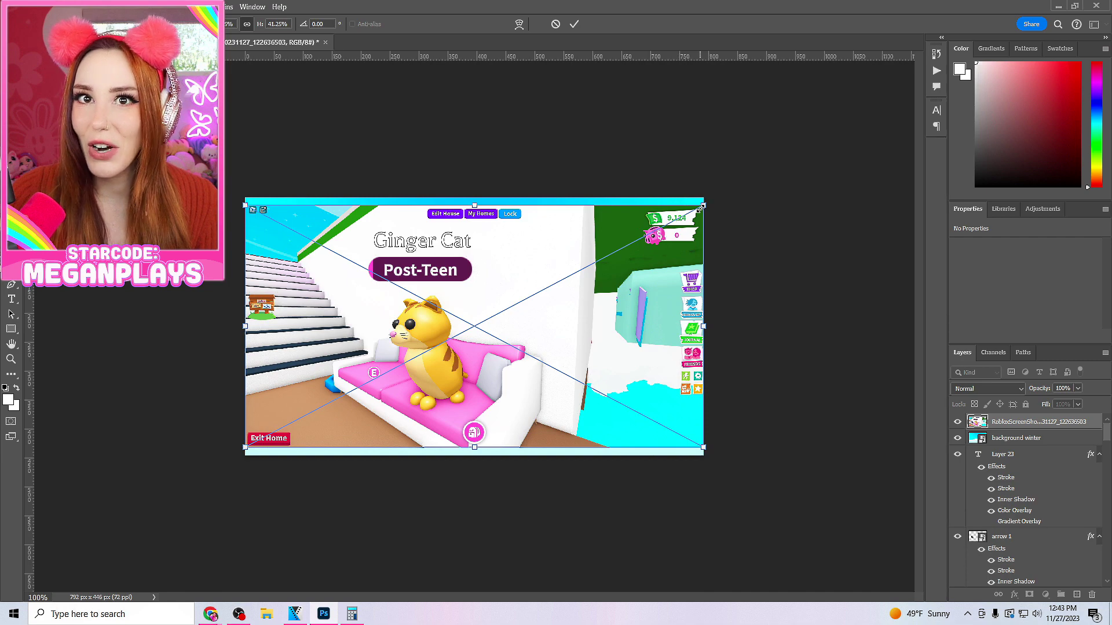
drag(700, 209, 909, 64)
drag(655, 140, 646, 202)
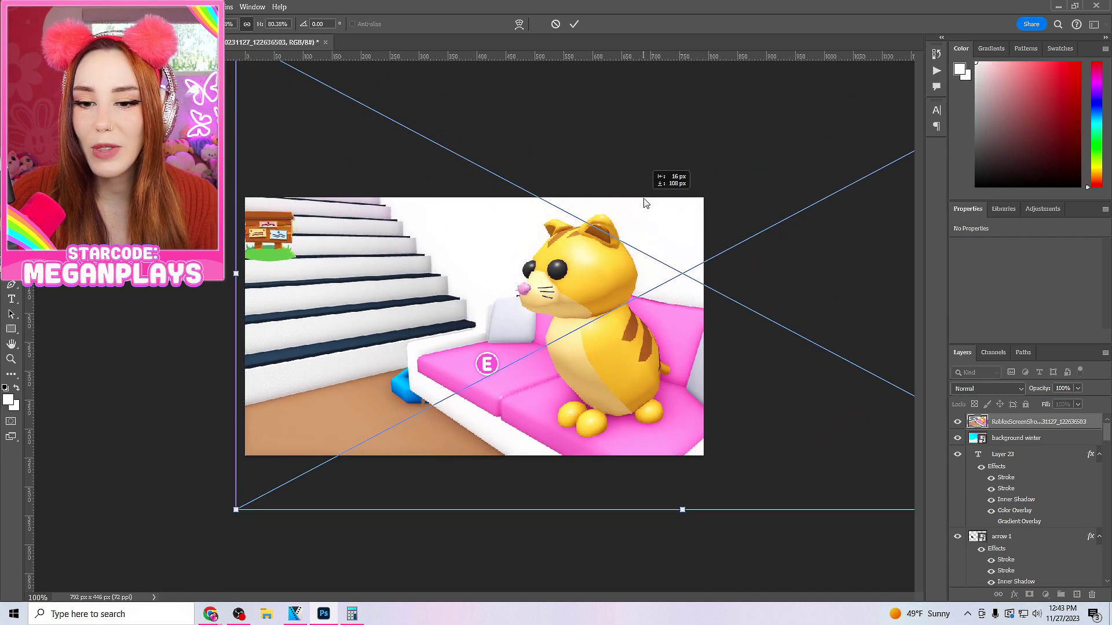
click(574, 24)
Select the ginger cat's head and body, isolate it on its own layer and position it on the right of the snowy background.
click(593, 240)
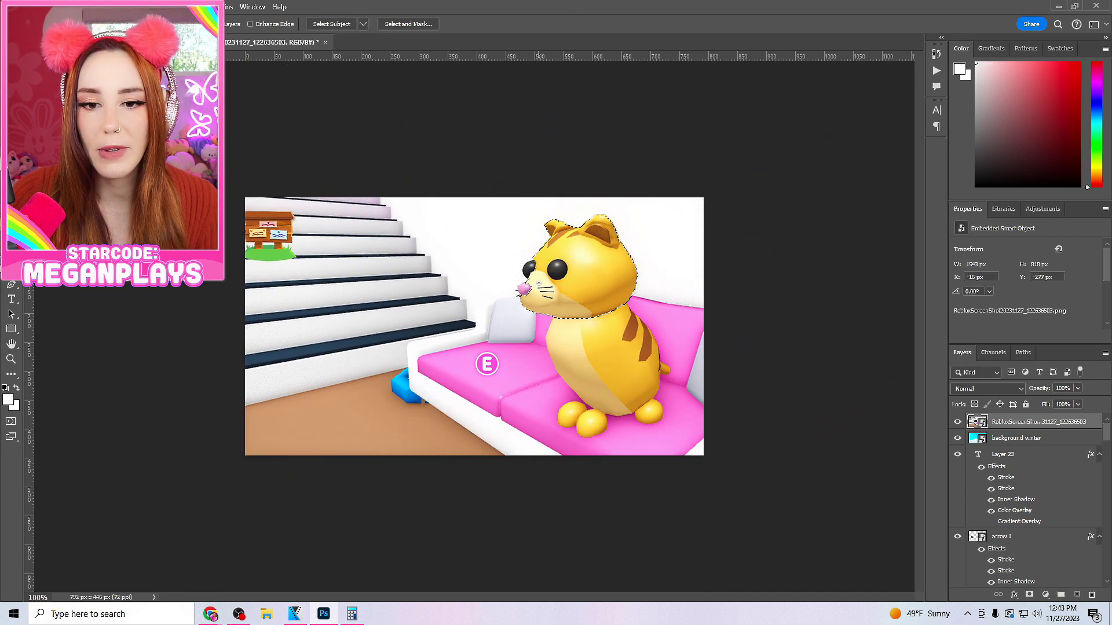
drag(517, 292, 641, 411)
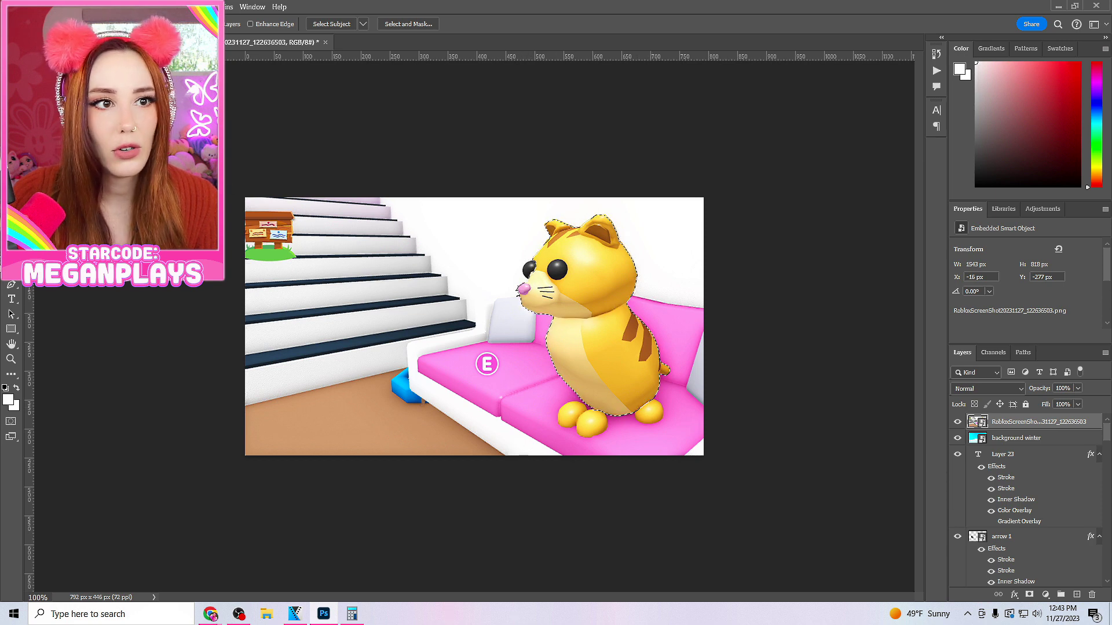
key(ctrl+j)
key(ctrl+t)
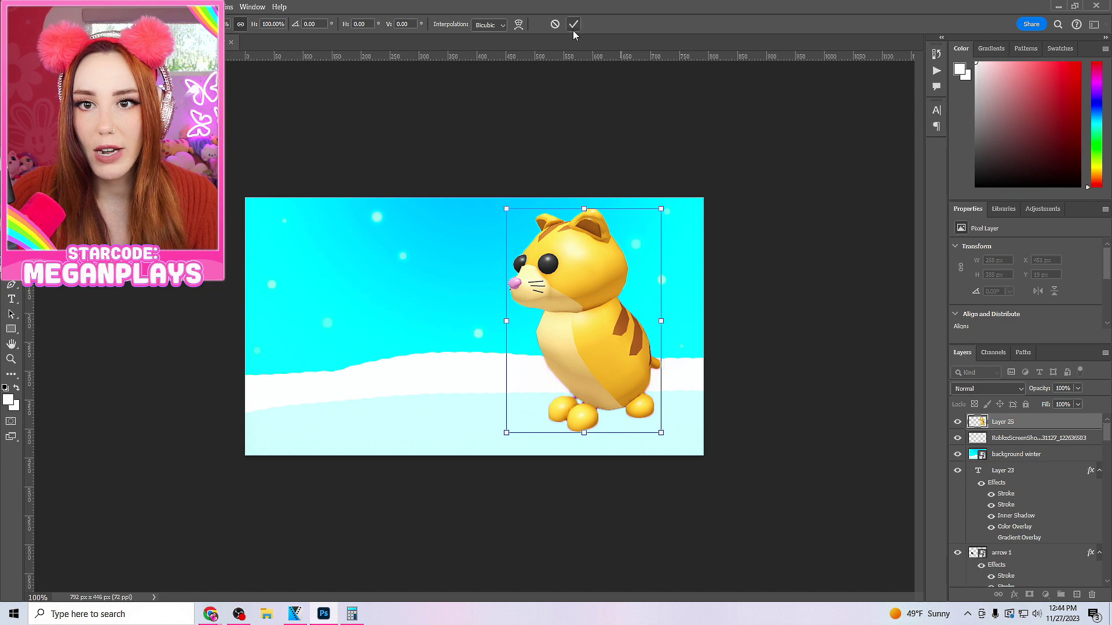
click(572, 26)
Place the Blazing Lion screenshot RobloxScreenShot20231127_122601771.png, then enlarge and position it so the lion sits left of the cat.
key(alt+f)
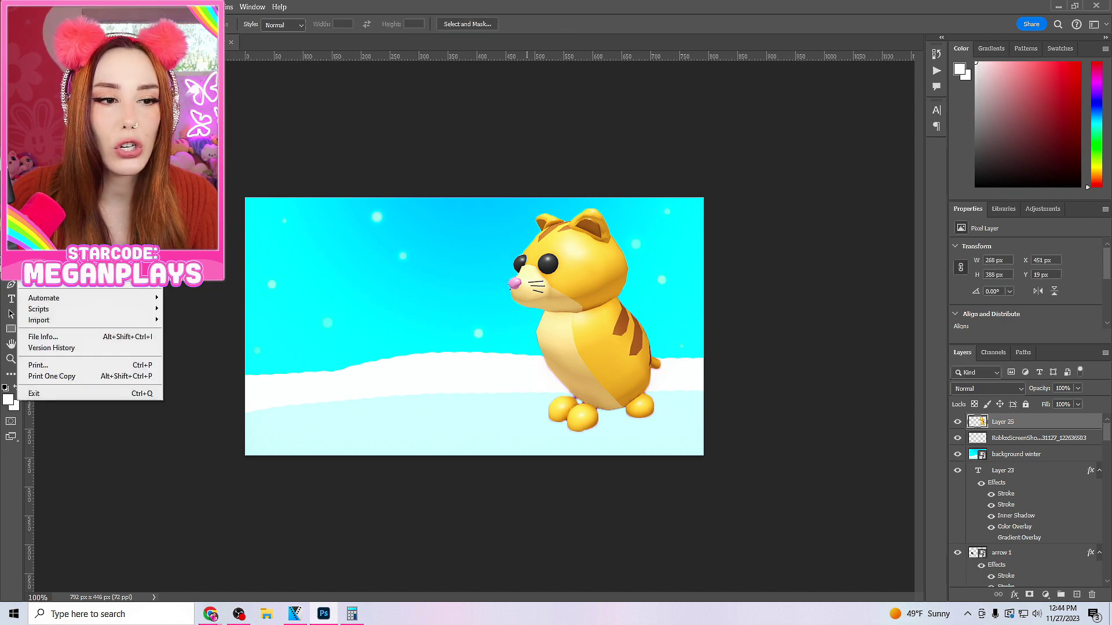
key(Escape)
key(alt+f)
key(l)
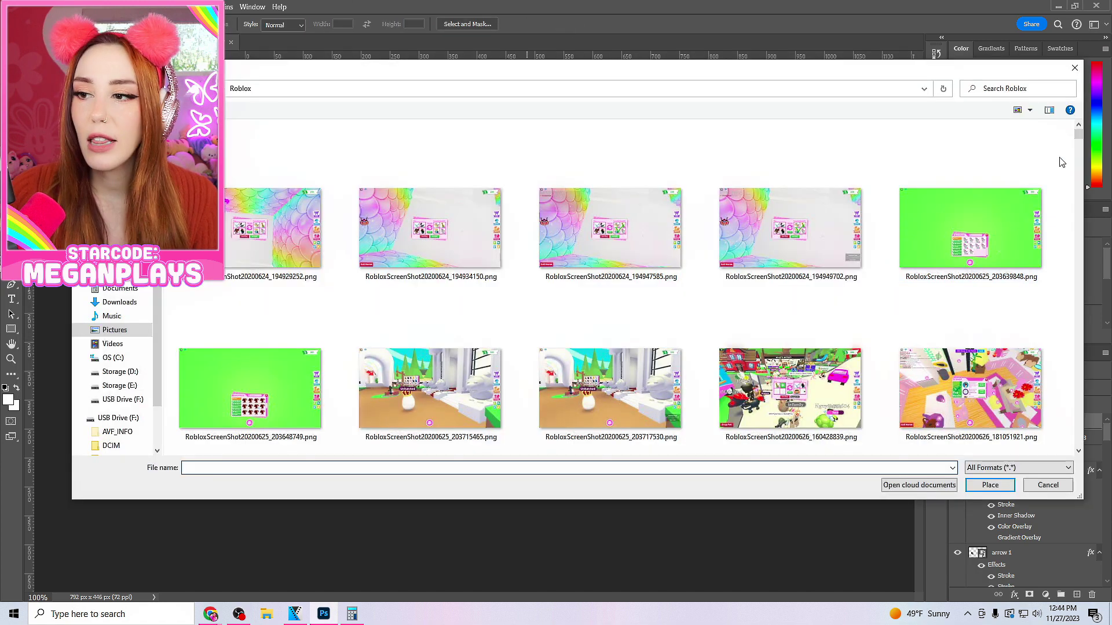
scroll(732, 405, down, 10)
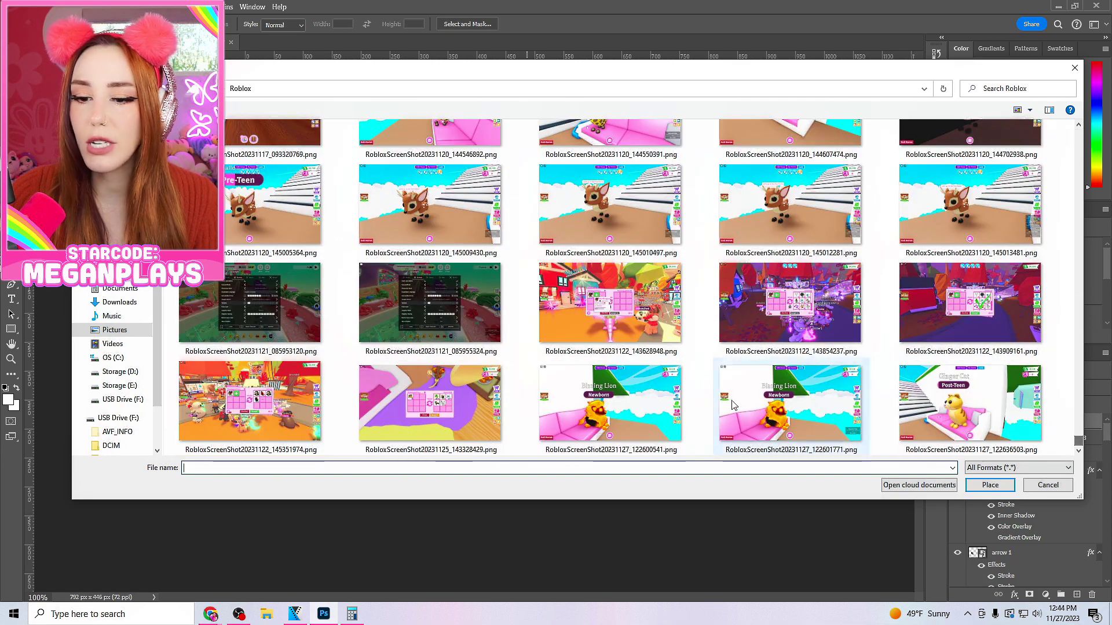
double_click(811, 403)
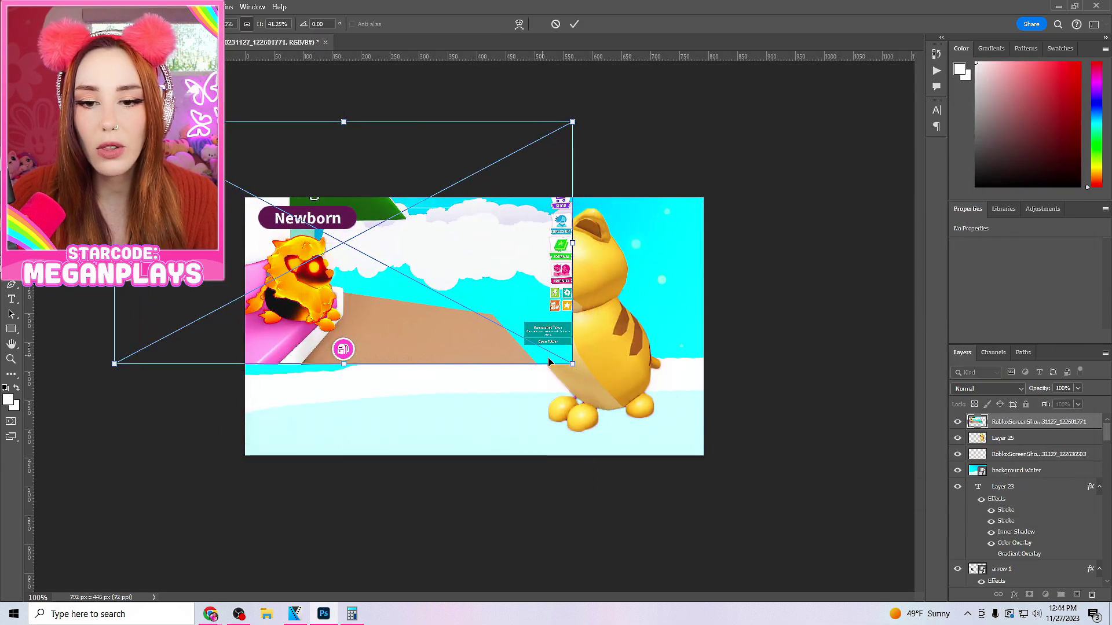
drag(822, 602, 926, 605)
drag(758, 341, 673, 251)
drag(874, 435, 927, 504)
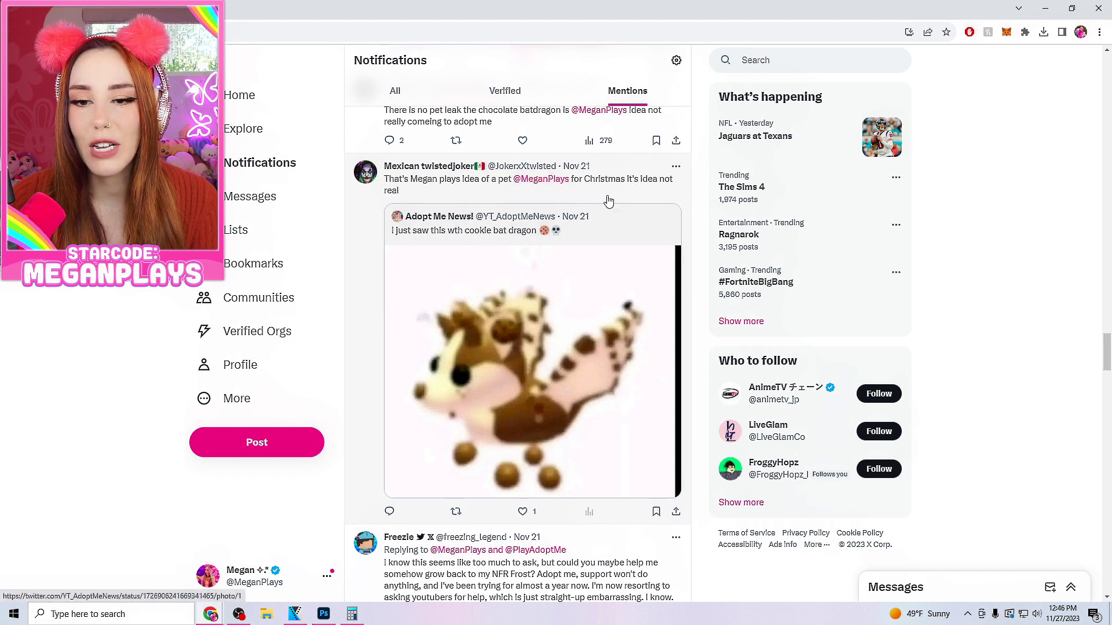
Open the cookie bat dragon picture from the post in the mentions feed.
click(611, 298)
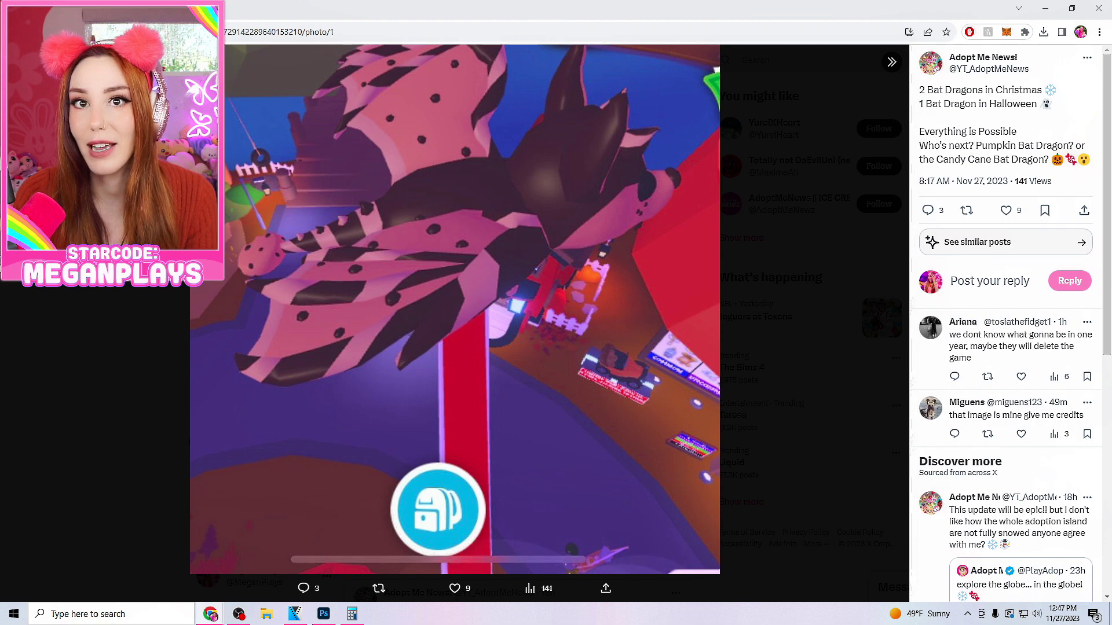
Switch to the Adopt Me game and close the daily reward calendar.
key(alt+Tab)
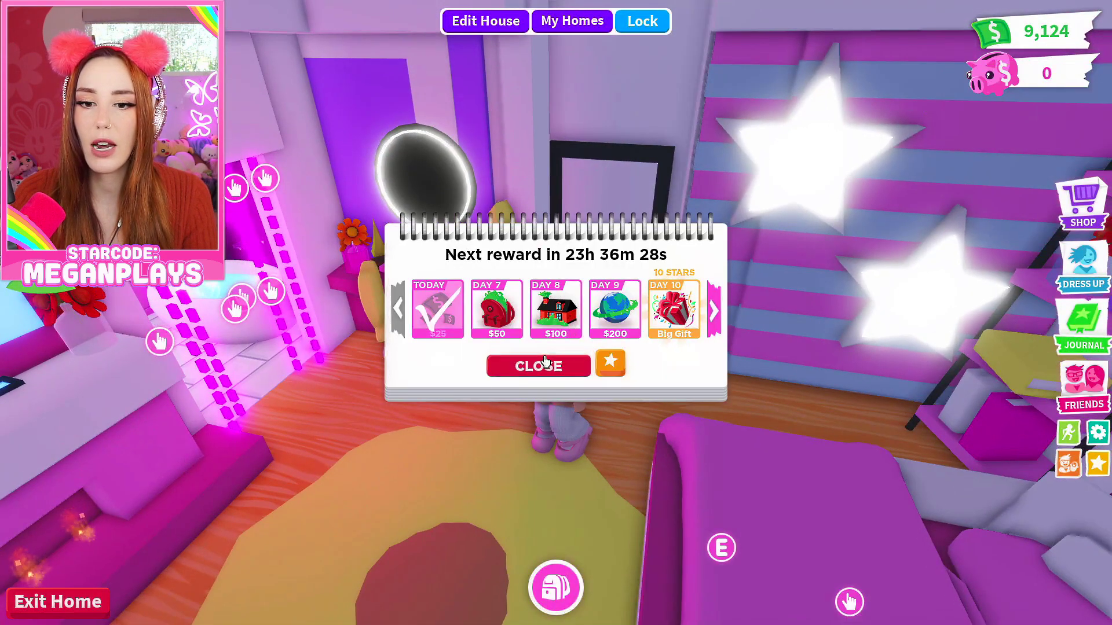
click(536, 362)
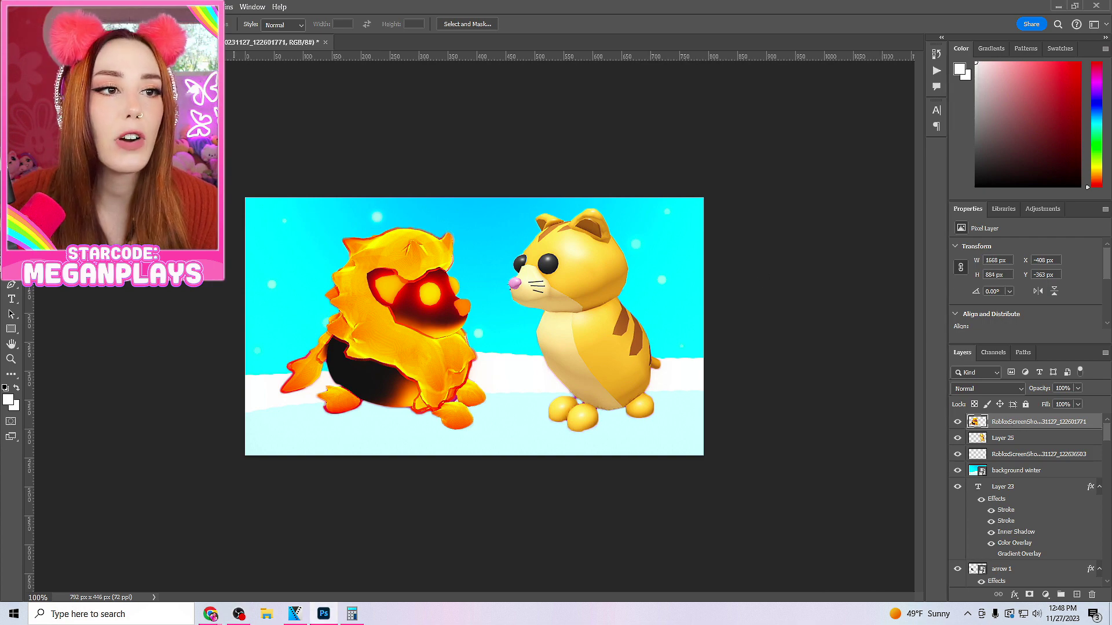
click(280, 7)
click(295, 40)
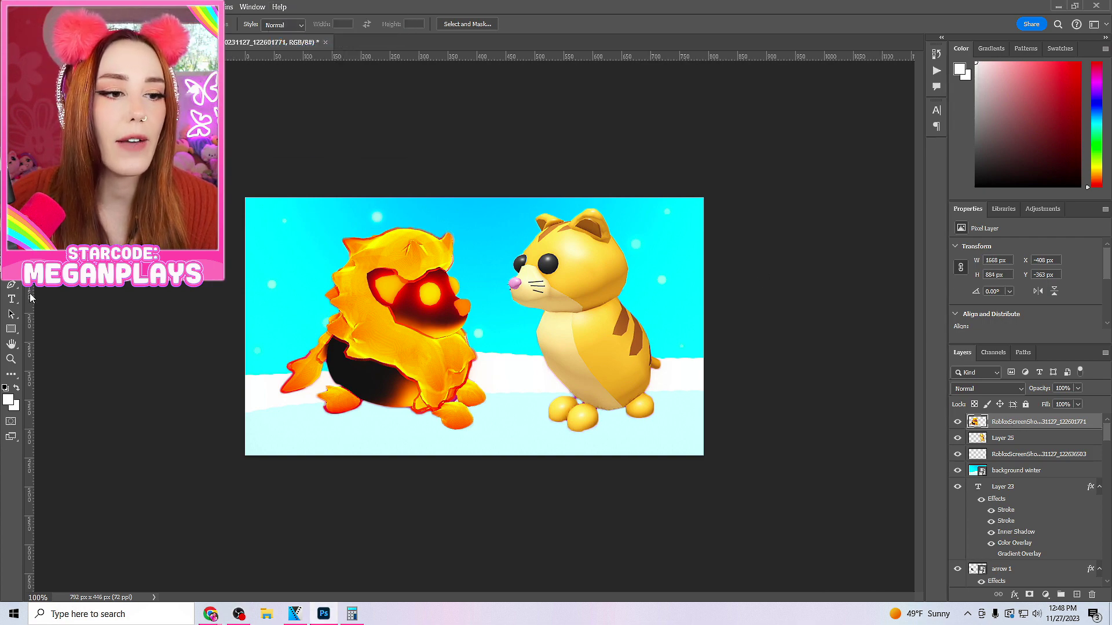
click(1045, 63)
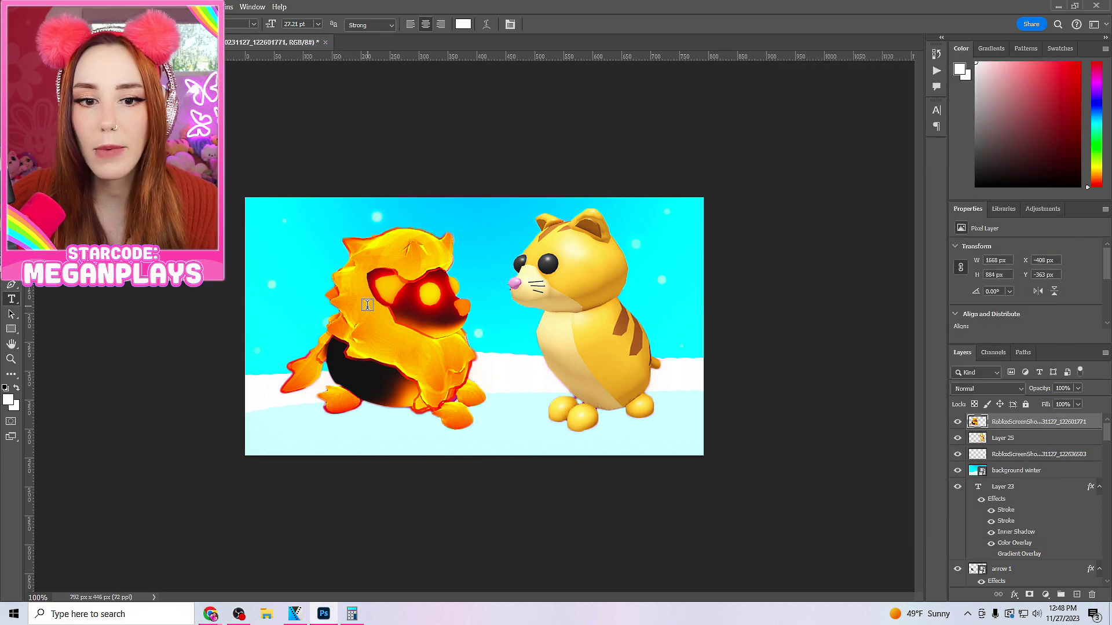
click(312, 306)
text(MEGANS)
key(BackSpace)
text(PLAYS)
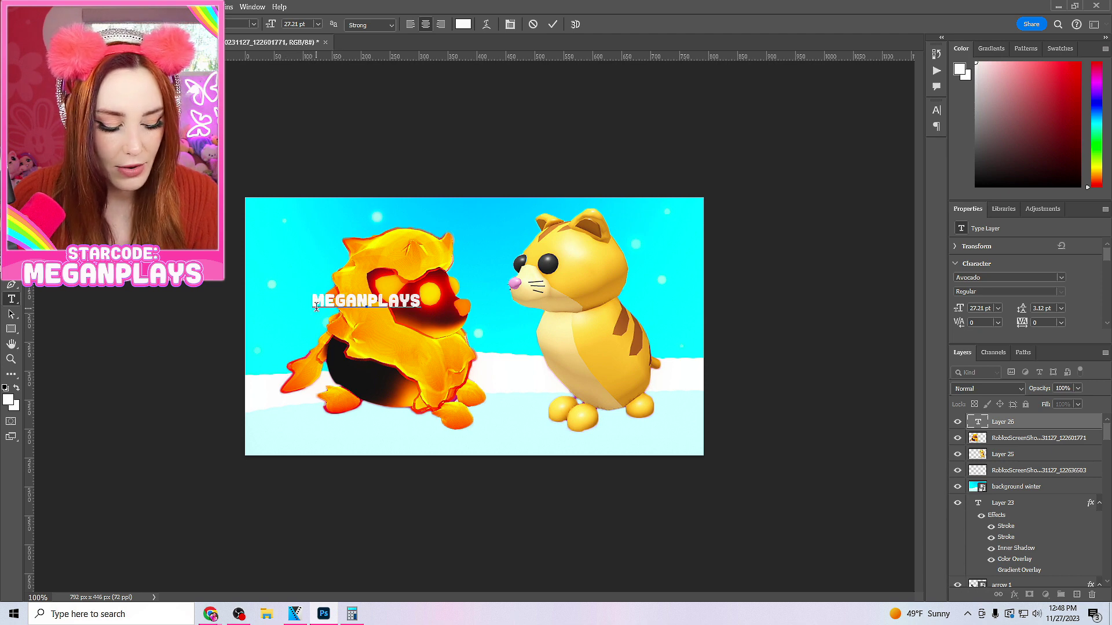
click(316, 306)
text(@)
click(553, 24)
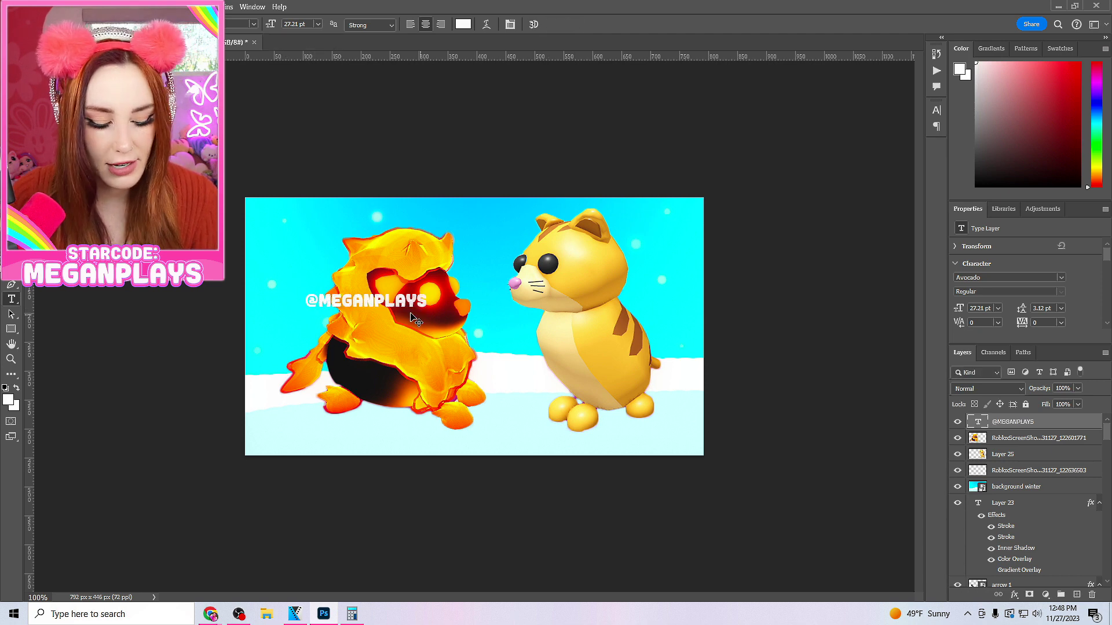
key(ctrl+t)
drag(424, 297, 420, 335)
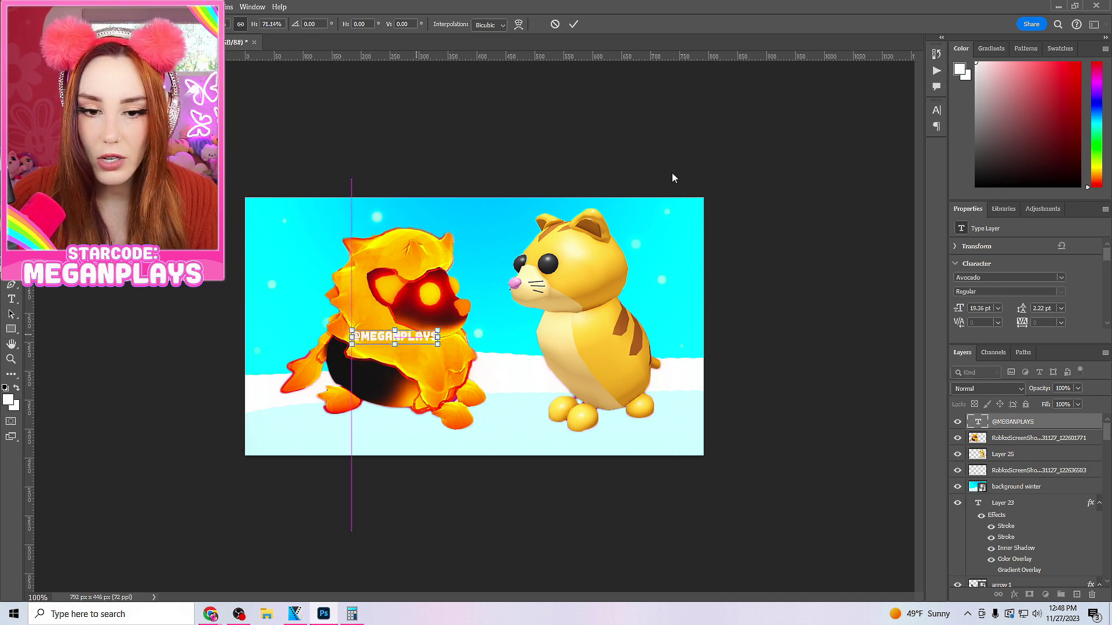
click(573, 25)
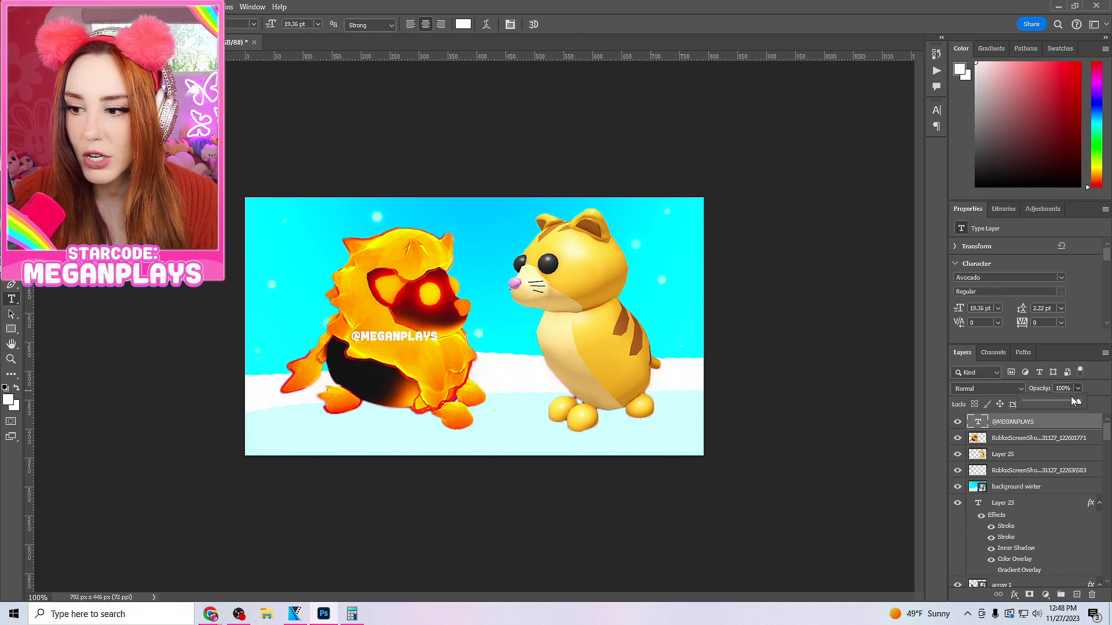
Lower the watermark text's opacity to 53% and place a duplicate of it across the cat's chest.
drag(1049, 399, 1053, 402)
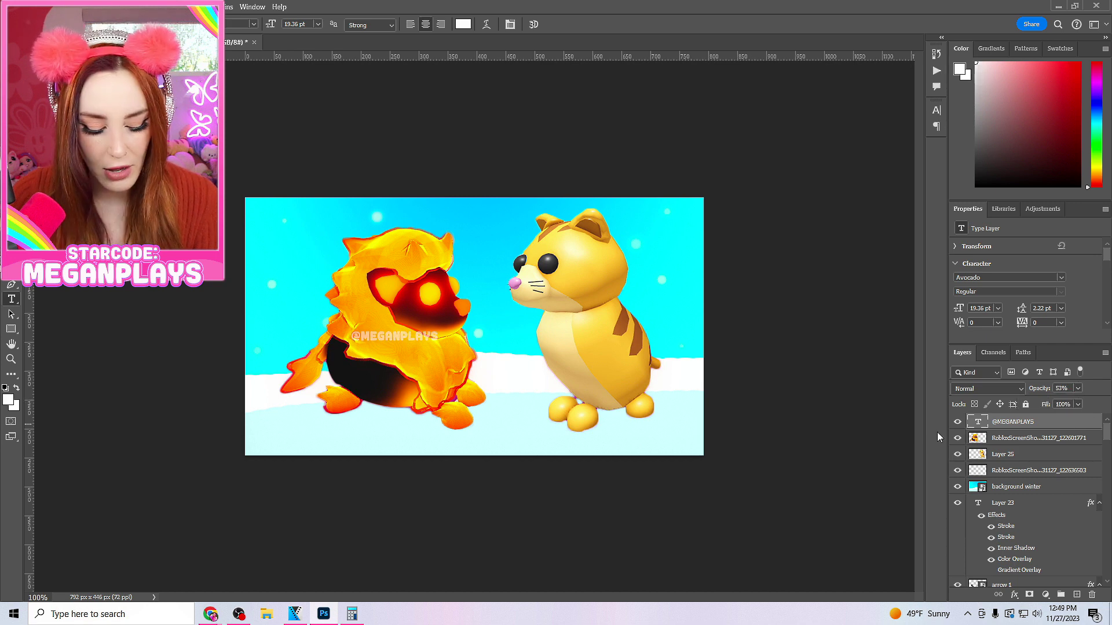
drag(473, 331, 584, 340)
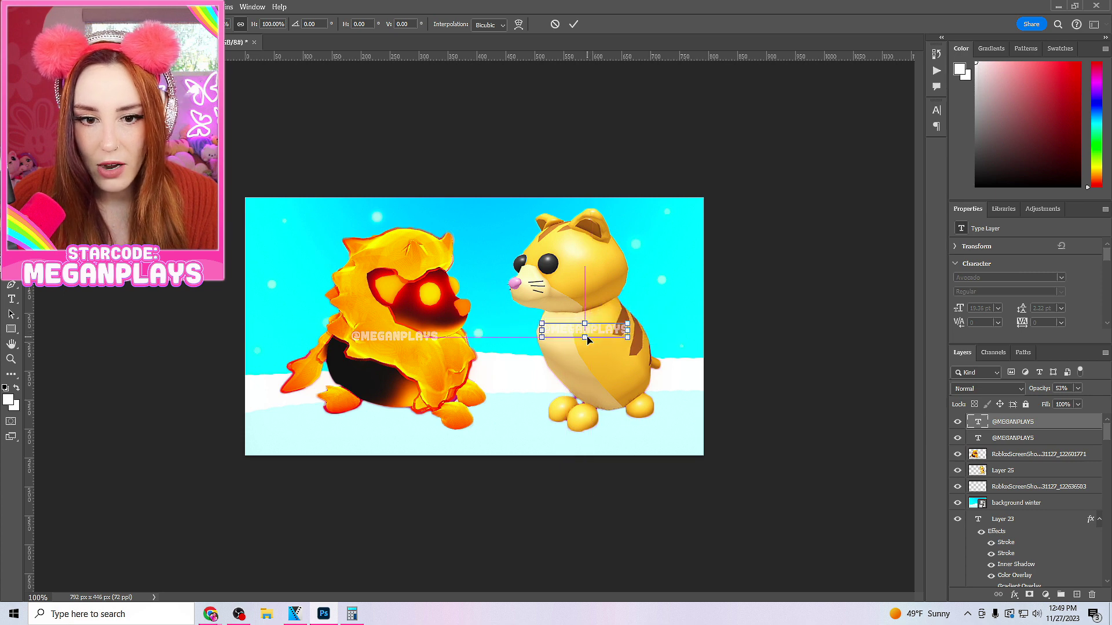
click(573, 24)
Shift the lion layer's hue from orange to icy blue with a Hue/Saturation adjustment.
click(1014, 461)
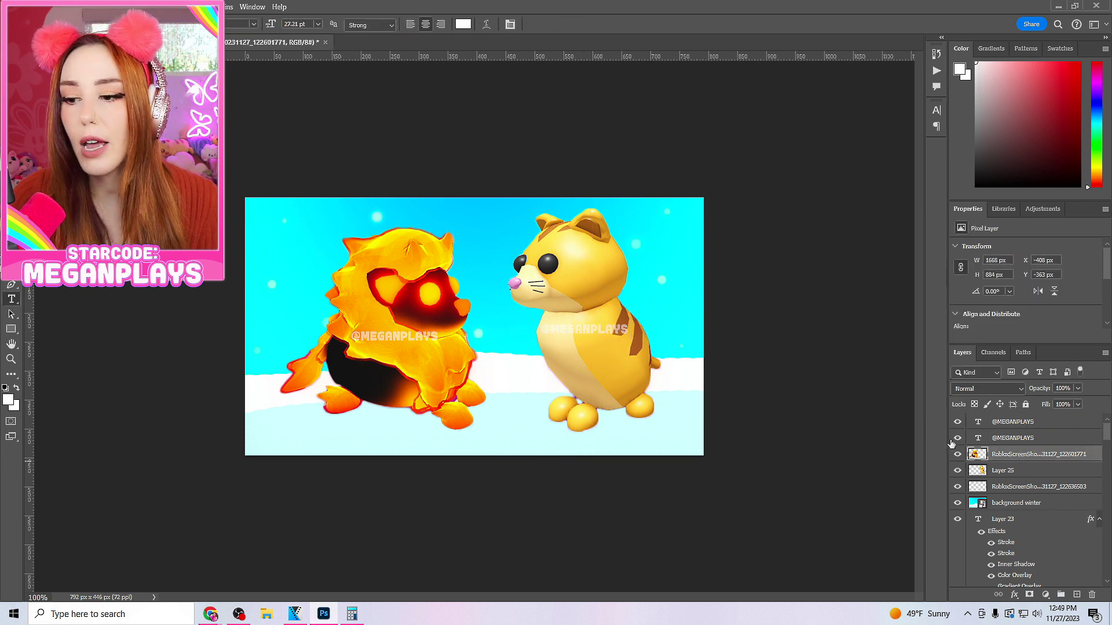
click(56, 6)
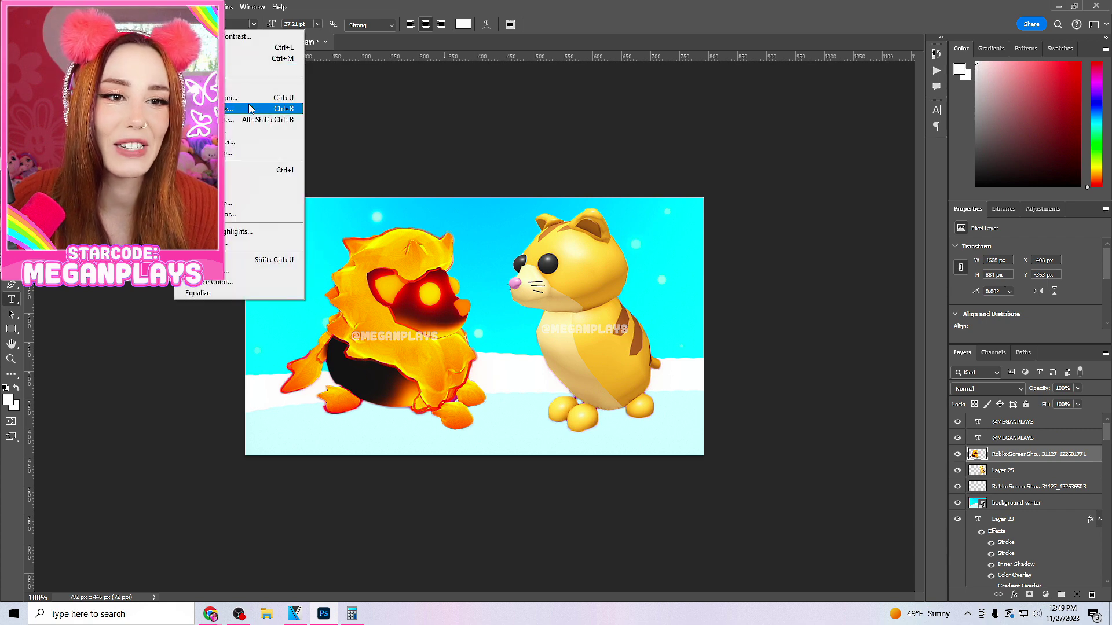
click(240, 102)
drag(620, 158, 671, 159)
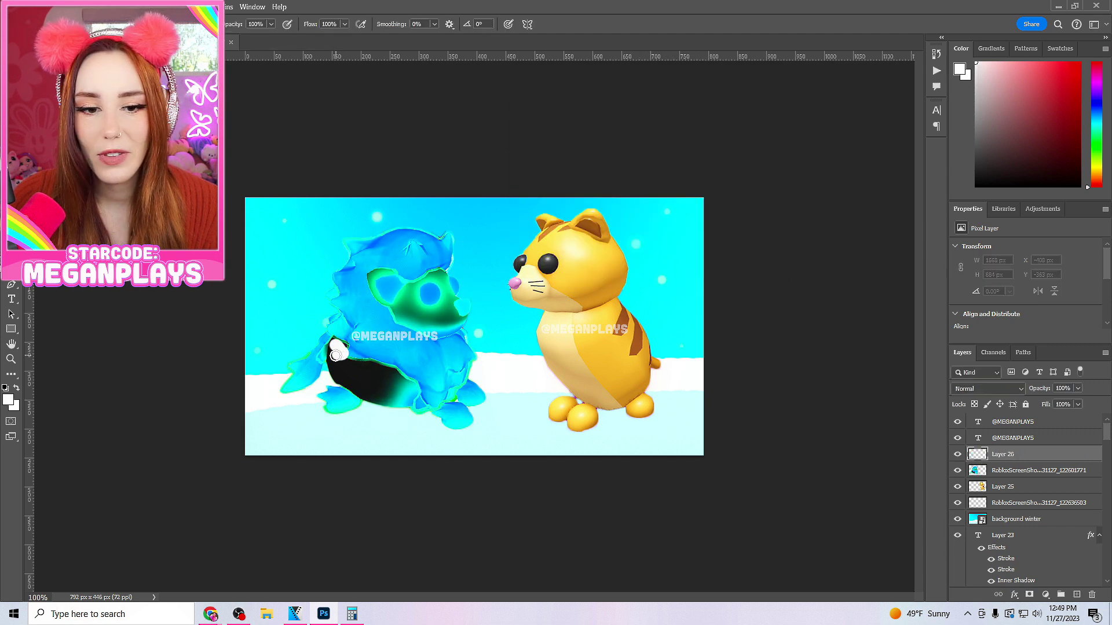
Try painting the lion's black belly and green muzzle white on a separate layer, and delete that layer.
drag(344, 361, 391, 379)
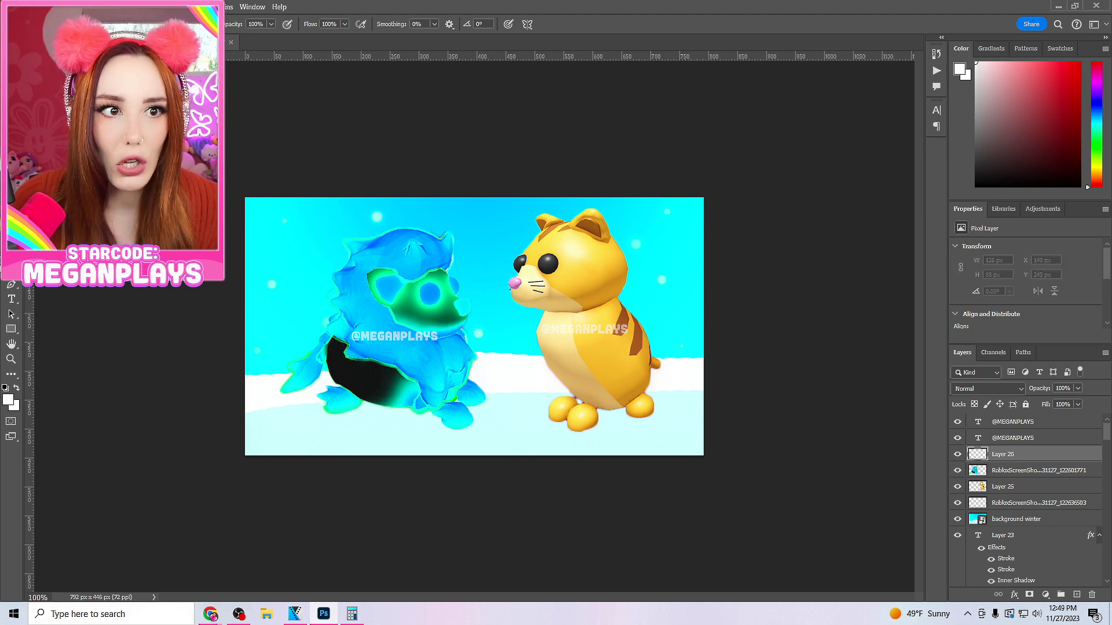
mouse_move(451, 290)
mouse_down()
mouse_move(412, 307)
mouse_move(388, 278)
mouse_move(485, 331)
mouse_up()
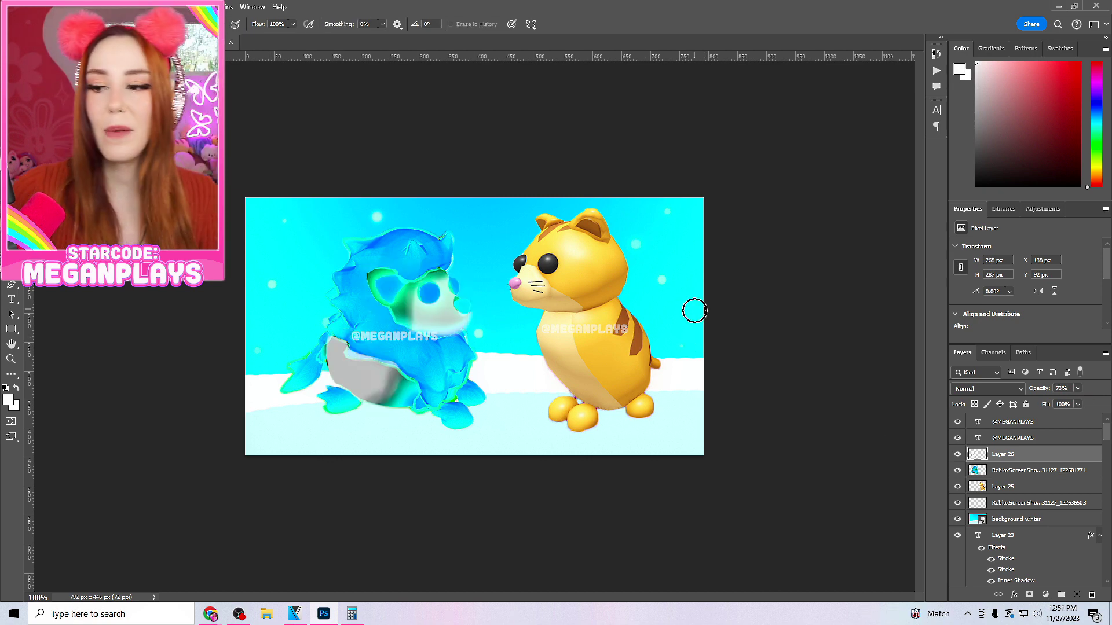
key(Delete)
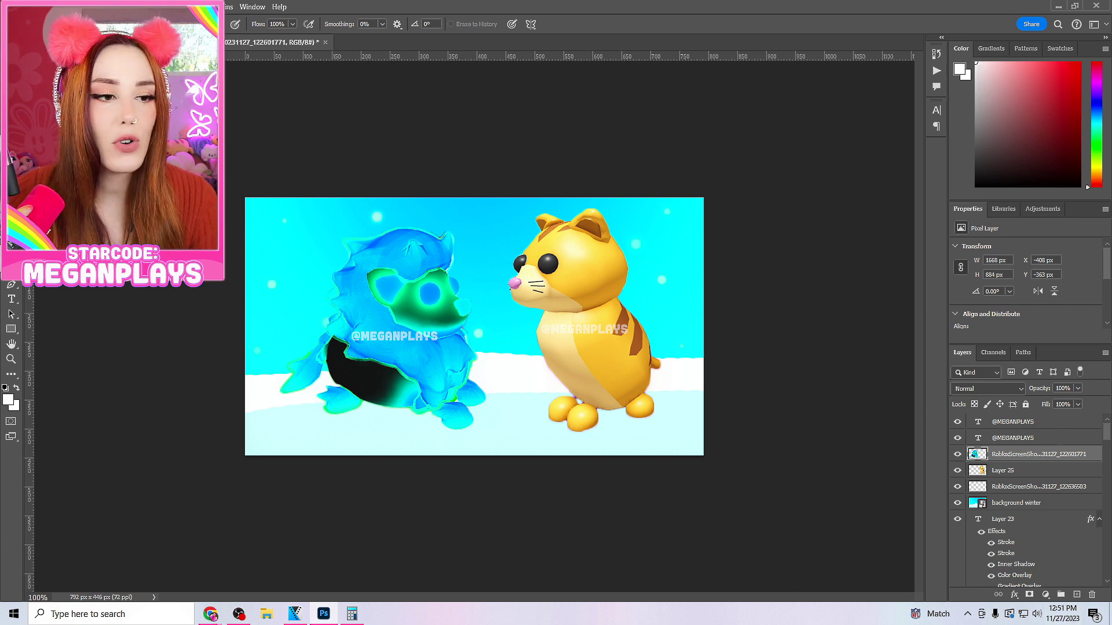
Try the Dodge tool on the lion's black belly.
key(b)
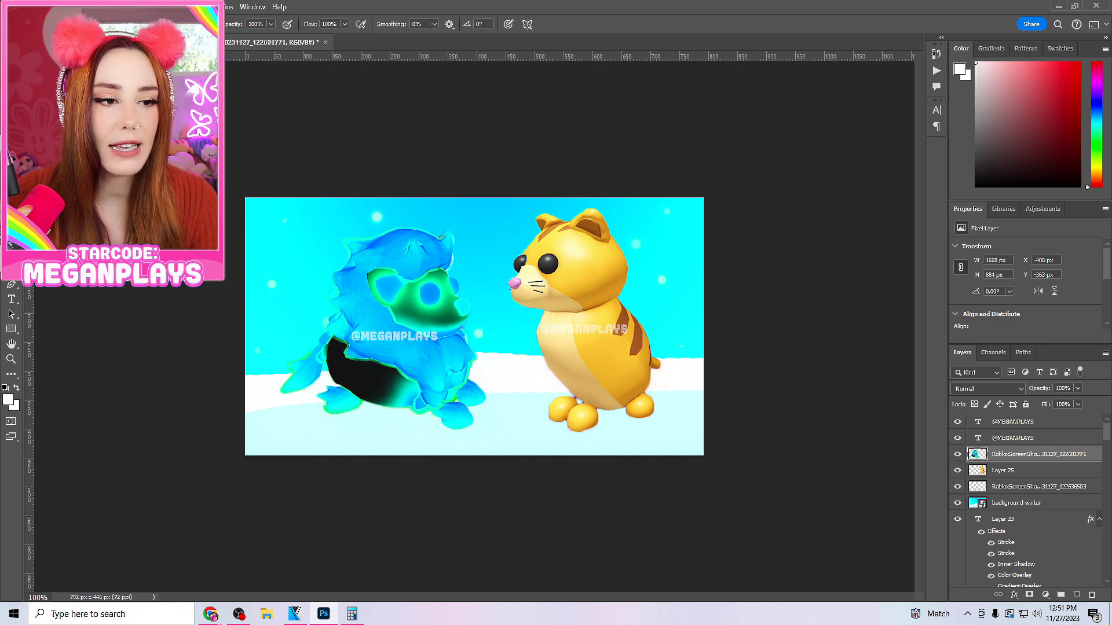
click(10, 253)
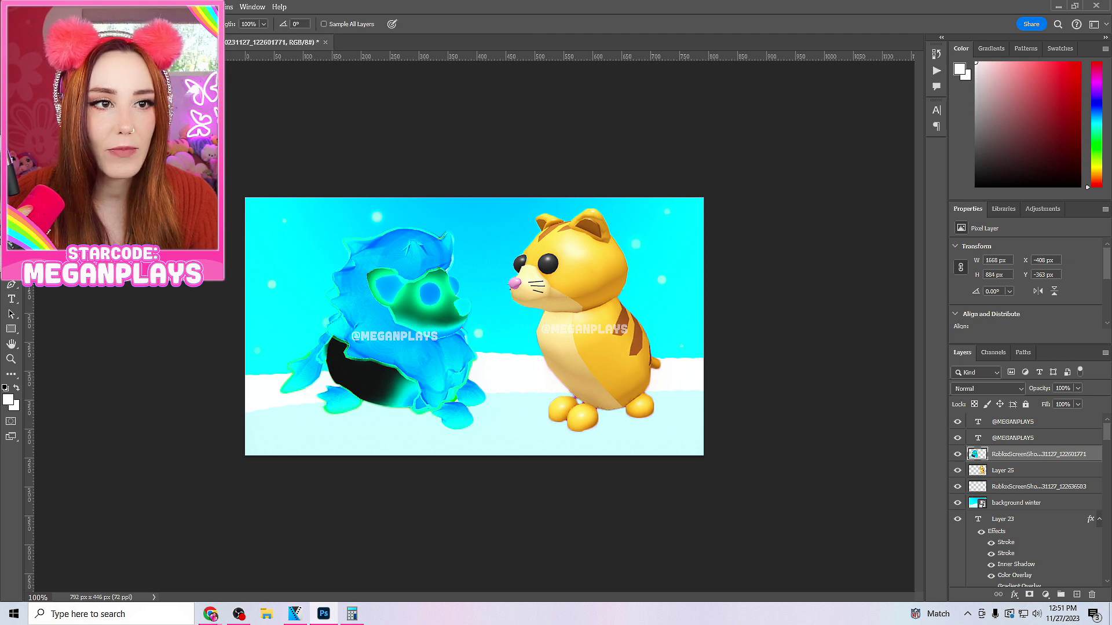
click(11, 269)
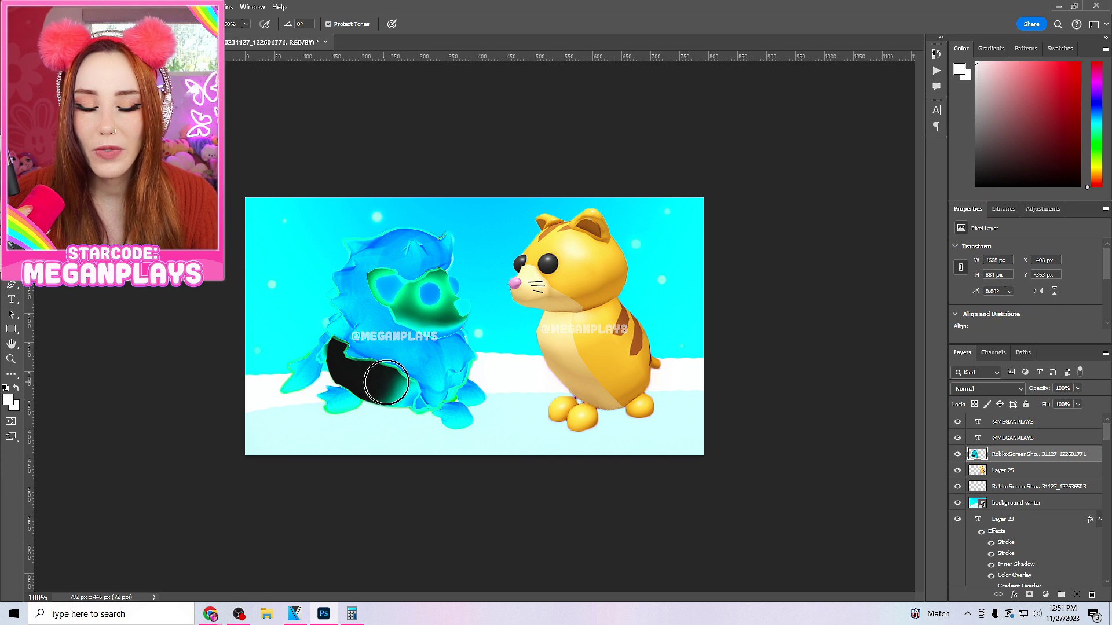
key(3)
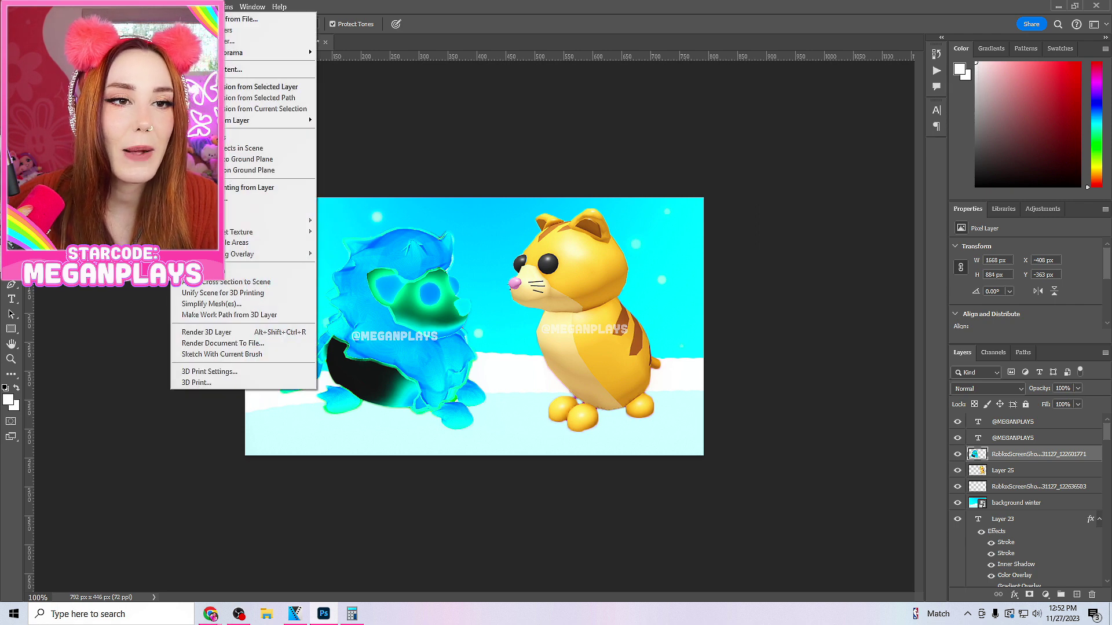
Replace the lion's black belly colour with white ffffff using Replace Color at fuzziness 200.
click(230, 282)
click(359, 365)
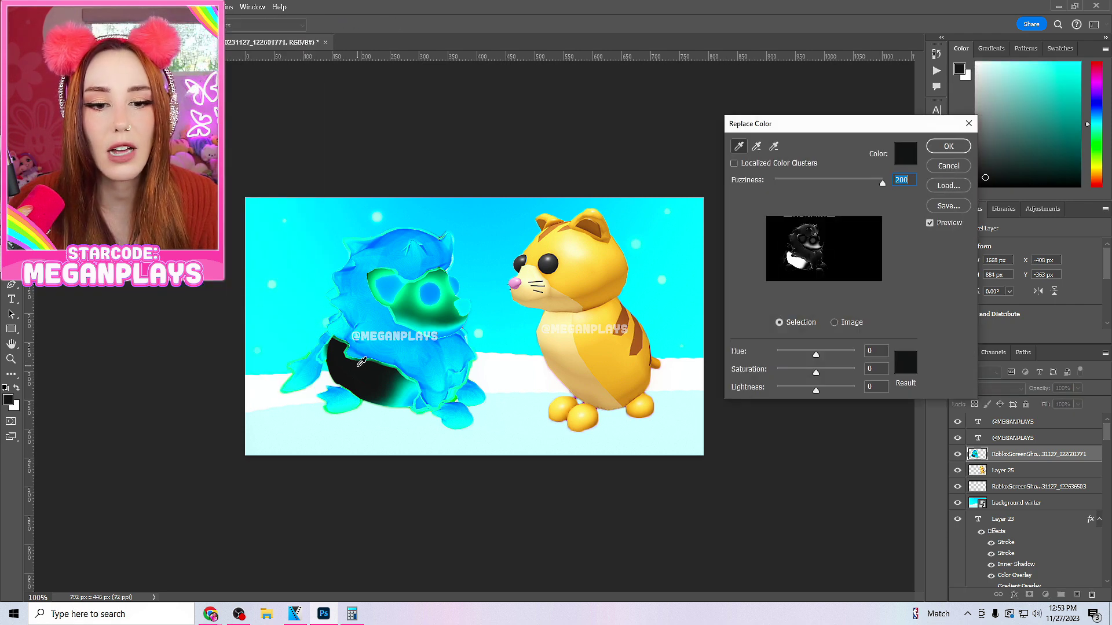
click(907, 369)
text(ffffff)
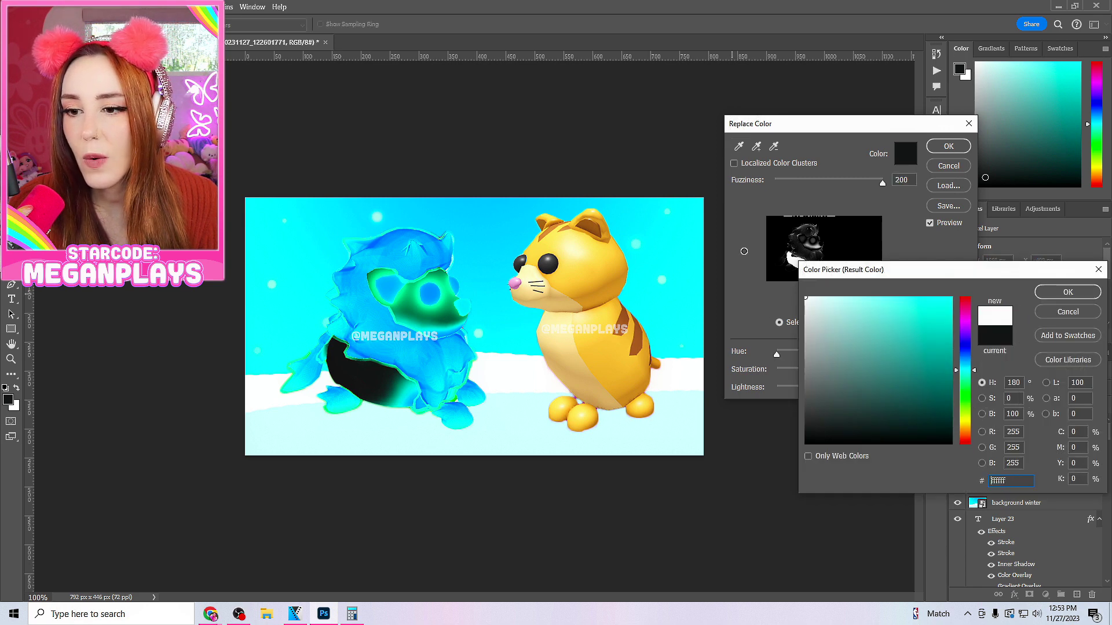
click(1055, 293)
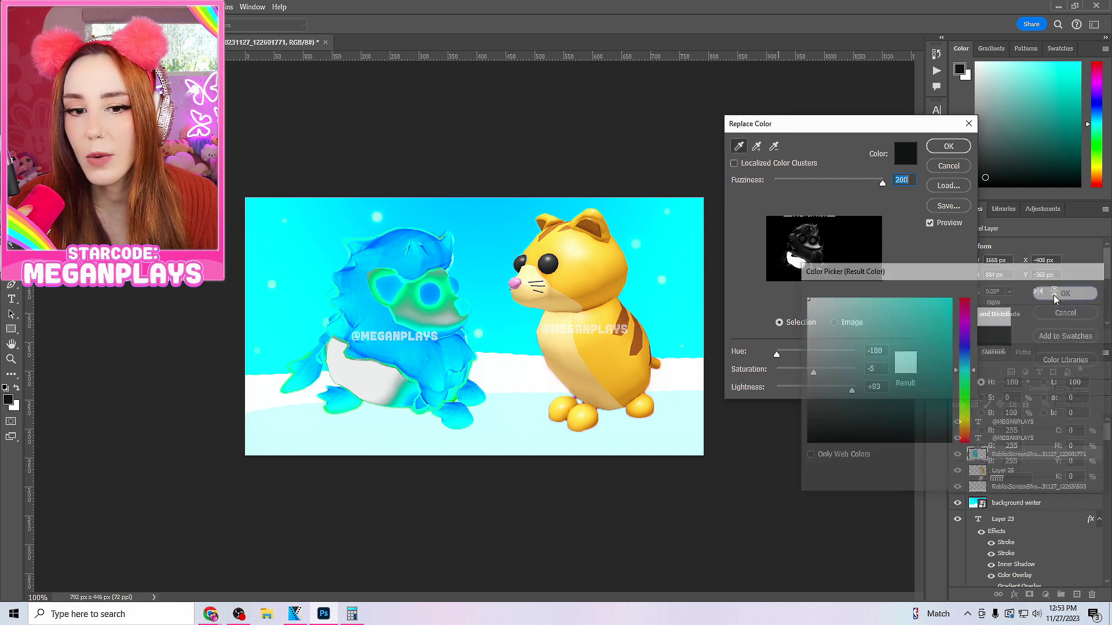
click(949, 146)
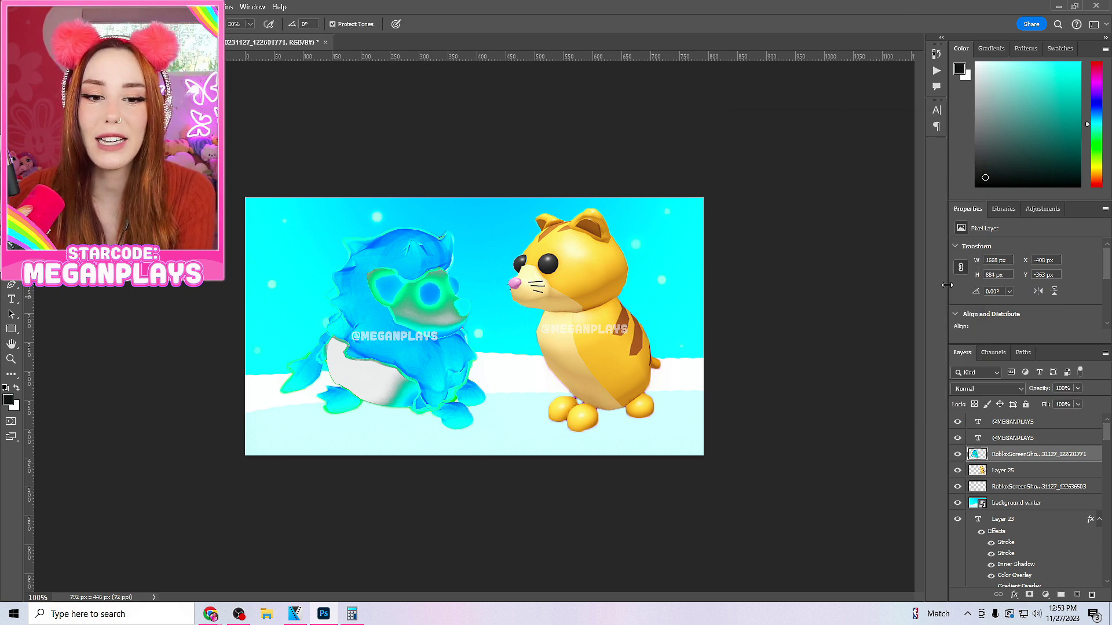
Try lowering the cat layer's saturation with a Hue/Saturation adjustment.
click(1002, 470)
key(ctrl+u)
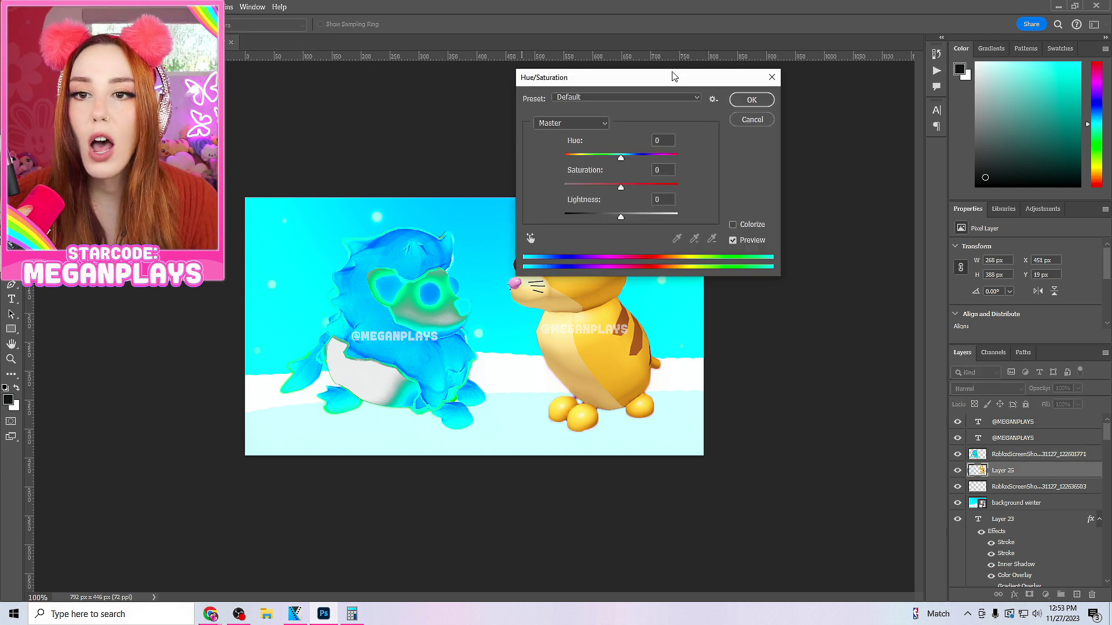
drag(672, 75, 324, 60)
drag(271, 171, 251, 142)
click(293, 140)
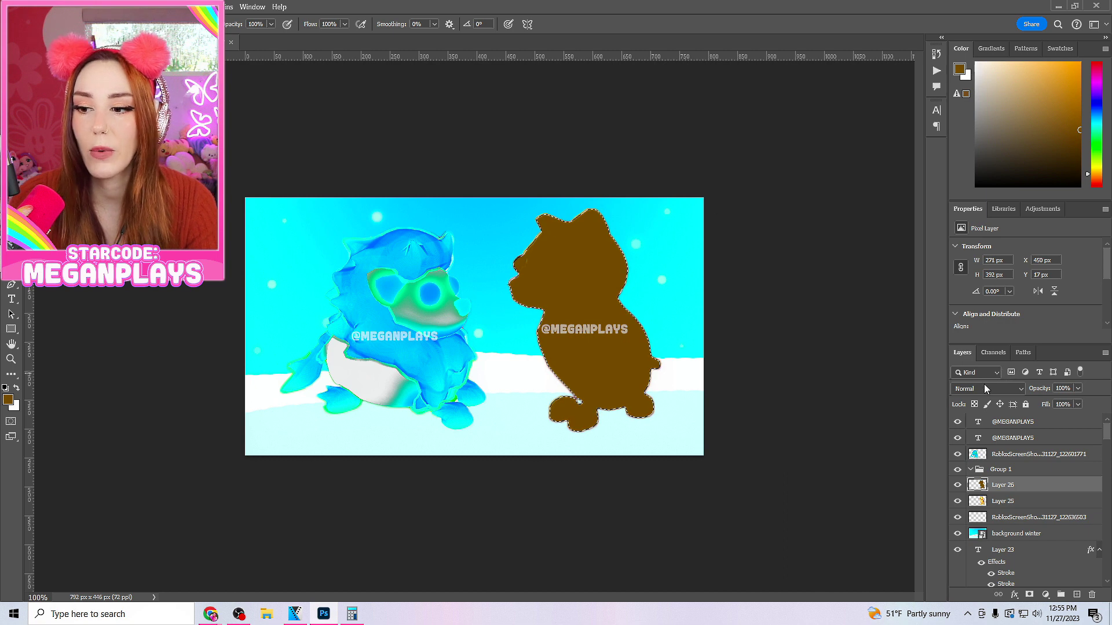
Try the Color and Multiply blend modes on the brown fill layer over the cat, and delete the fill.
click(987, 387)
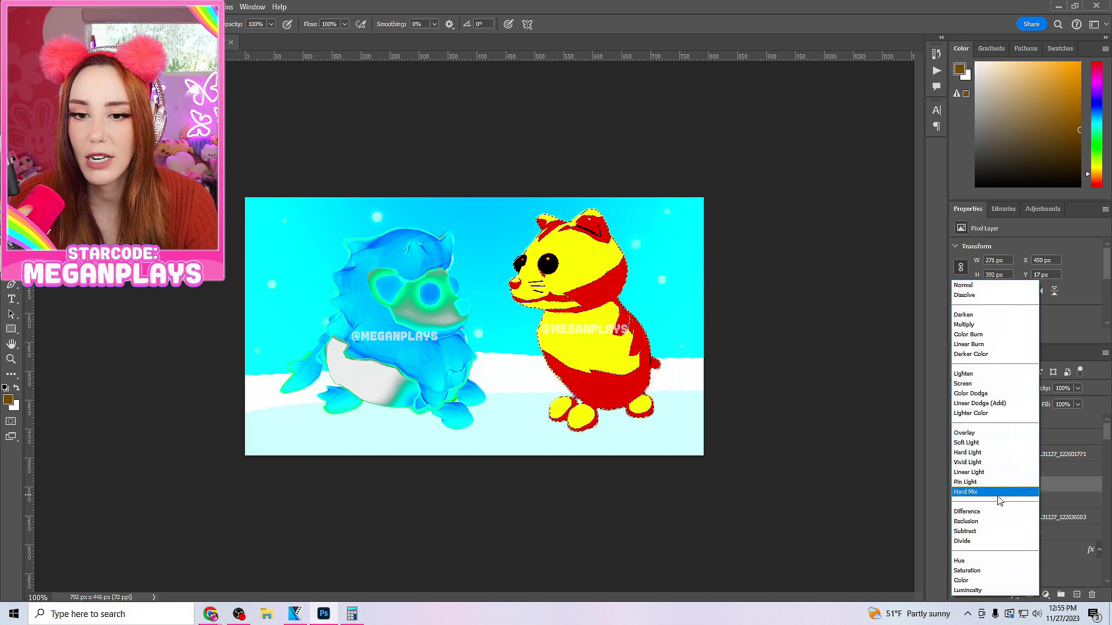
click(964, 581)
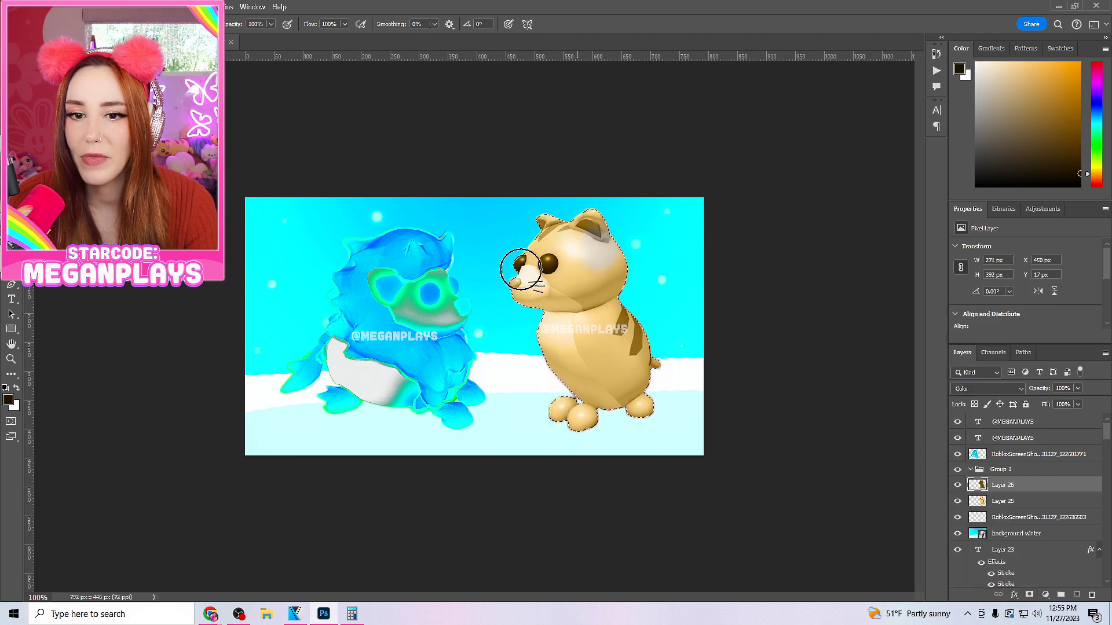
alt+click(548, 264)
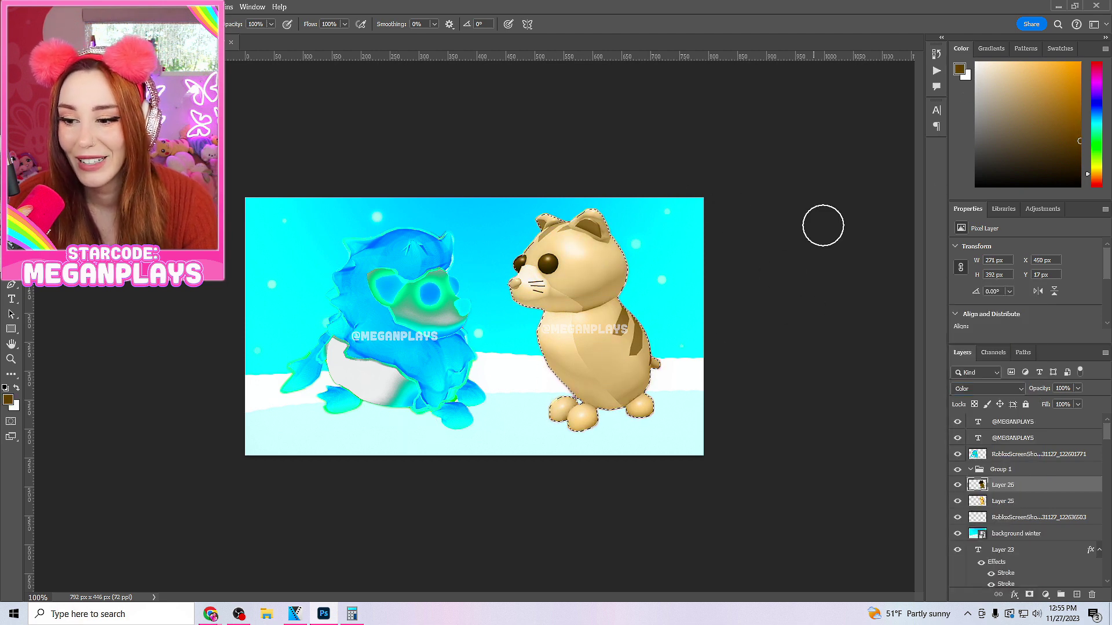
key(ctrl+z)
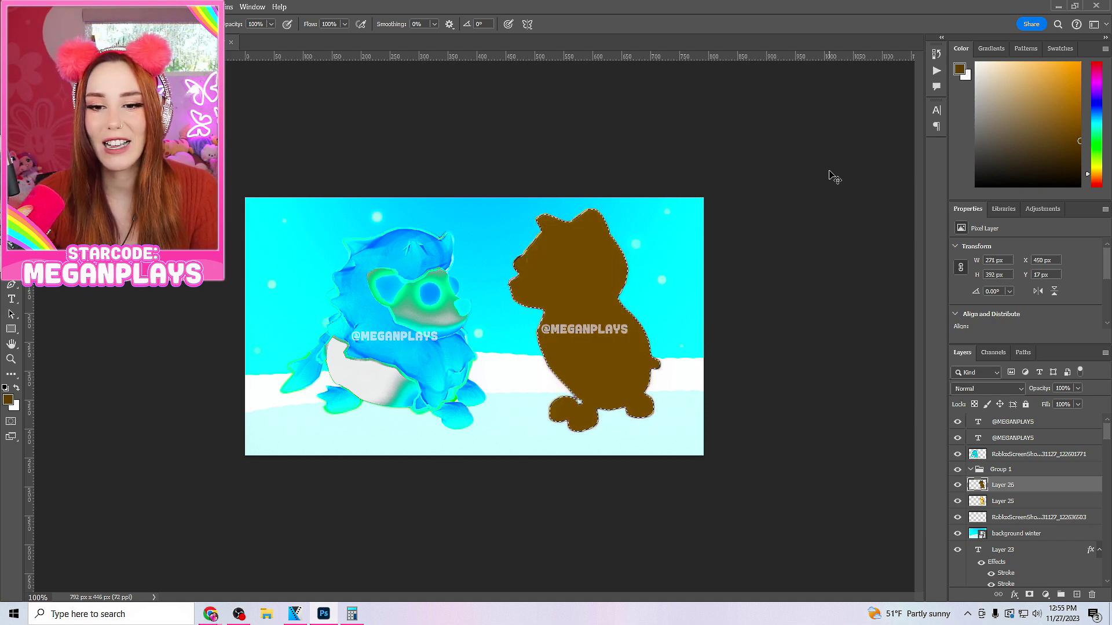
key(shift+alt+m)
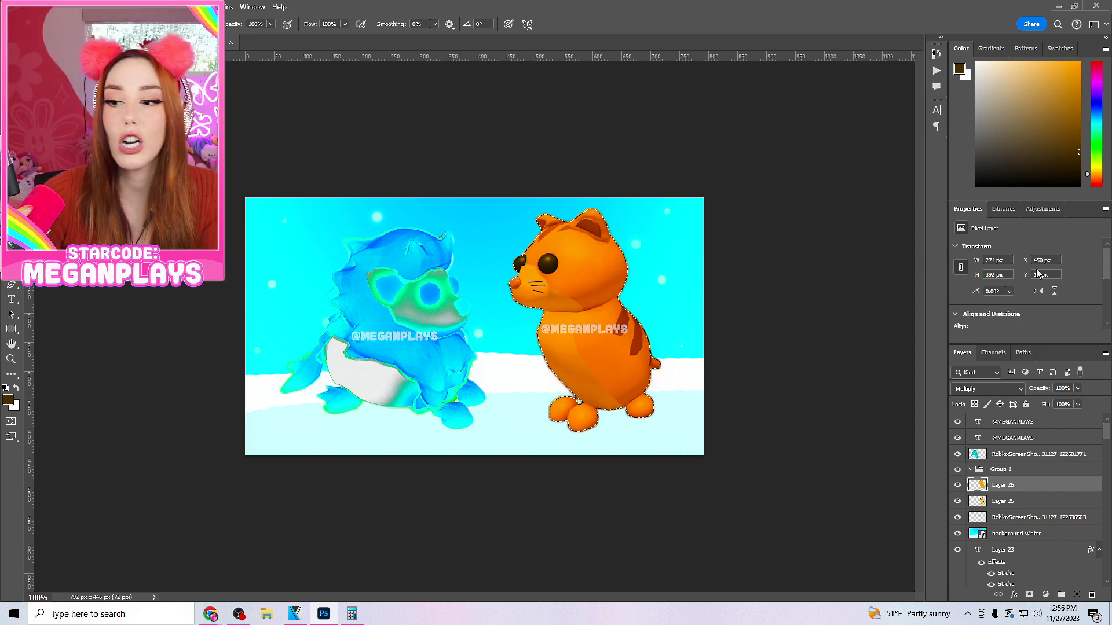
key(Delete)
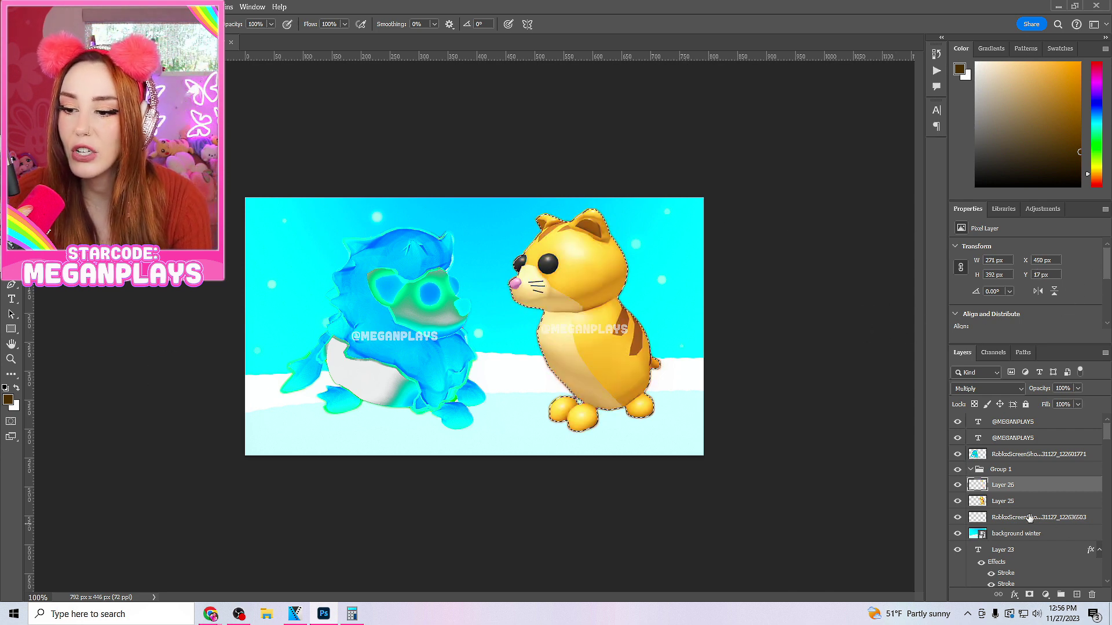
Darken the cat layer with Levels, setting the midtone input to 0.45 and the white input to 227.
click(1014, 502)
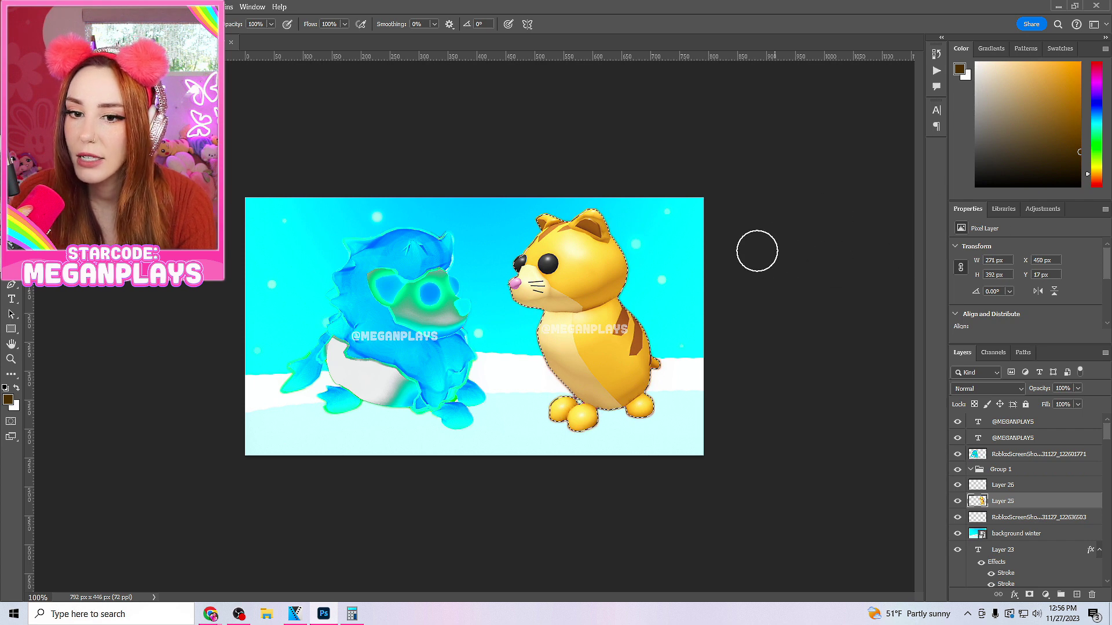
key(ctrl+l)
click(737, 262)
drag(783, 263, 739, 265)
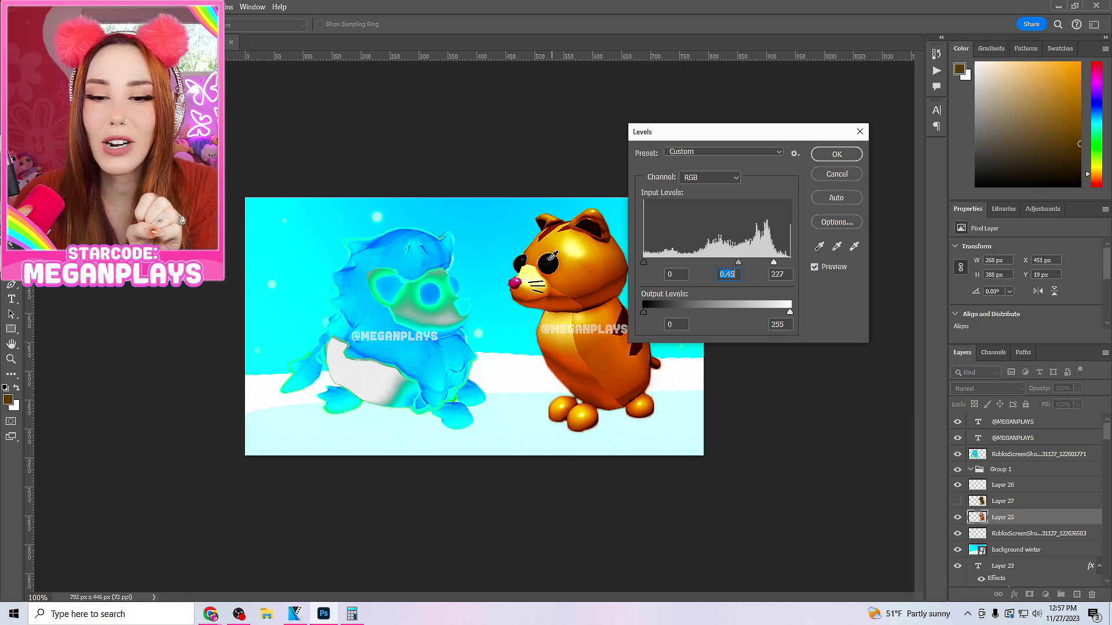
click(832, 154)
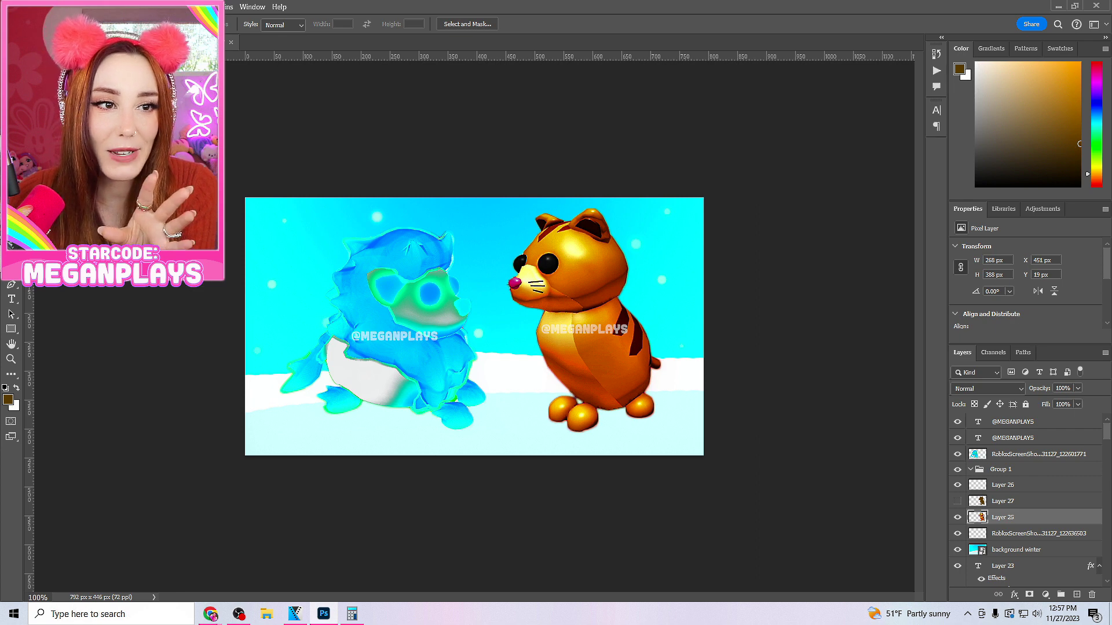
Shift the cat's colour to red-orange with a Channel Mixer adjustment and brighten its highlights to yellow-orange.
click(88, 7)
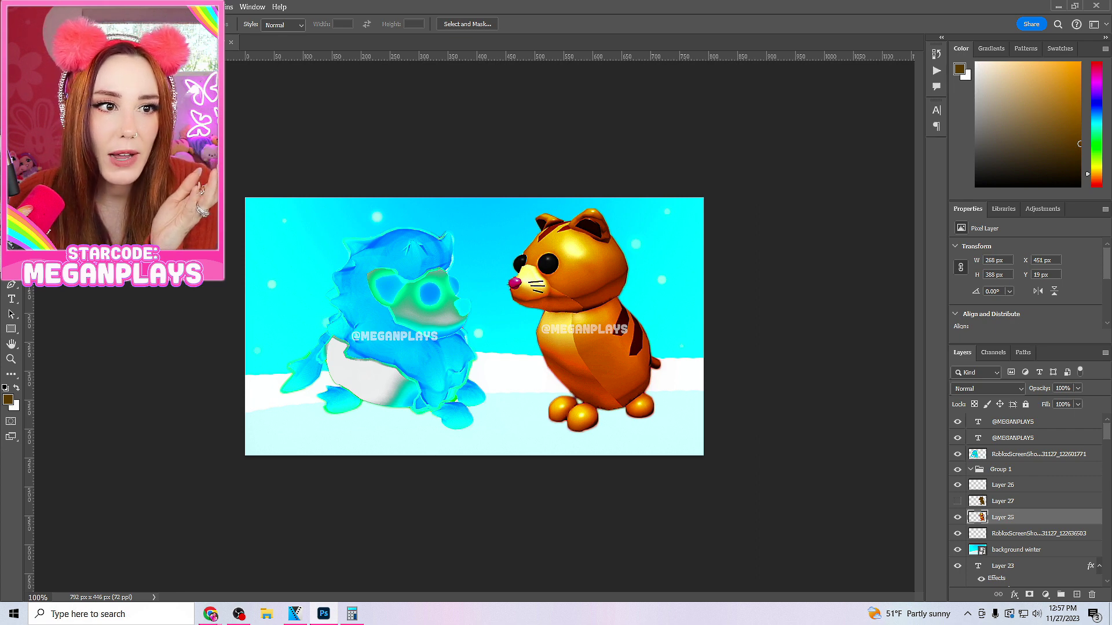
mouse_move(116, 36)
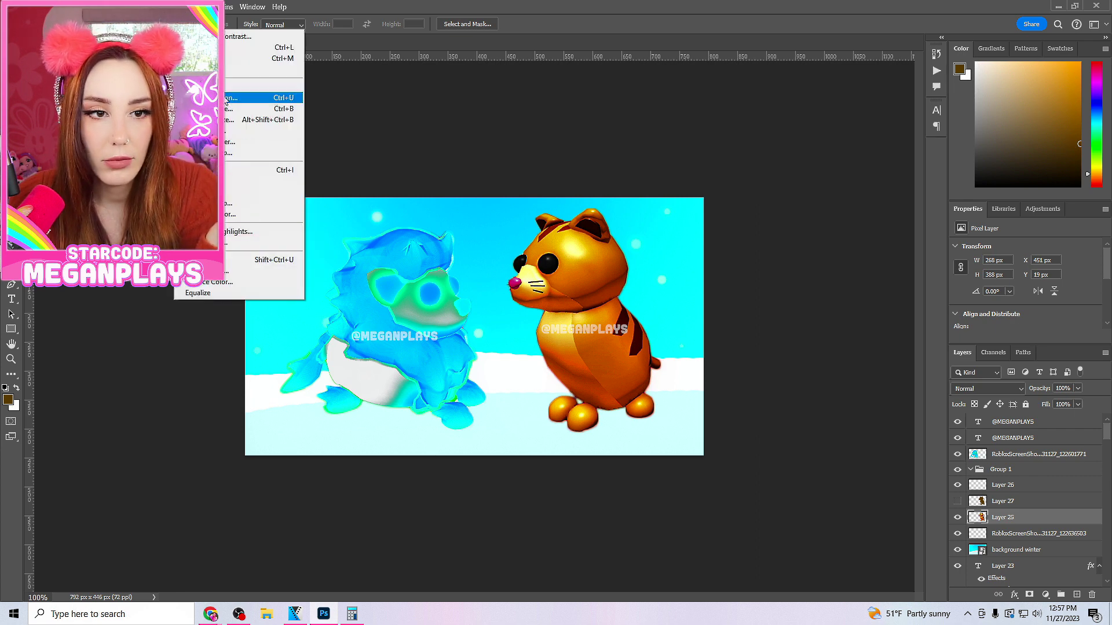
click(255, 142)
click(1012, 105)
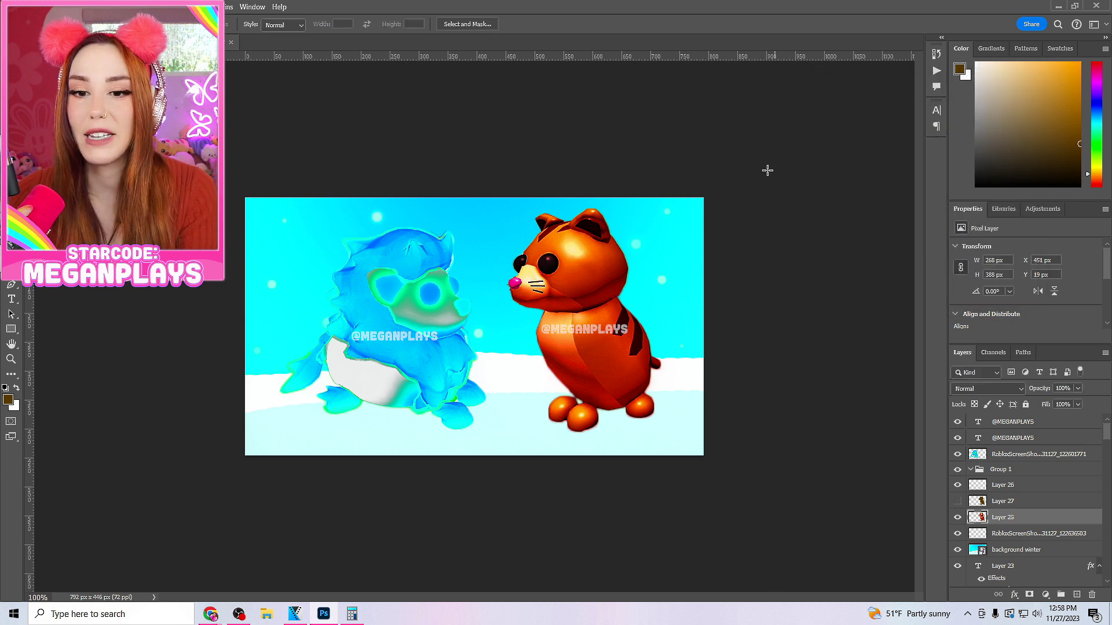
click(88, 7)
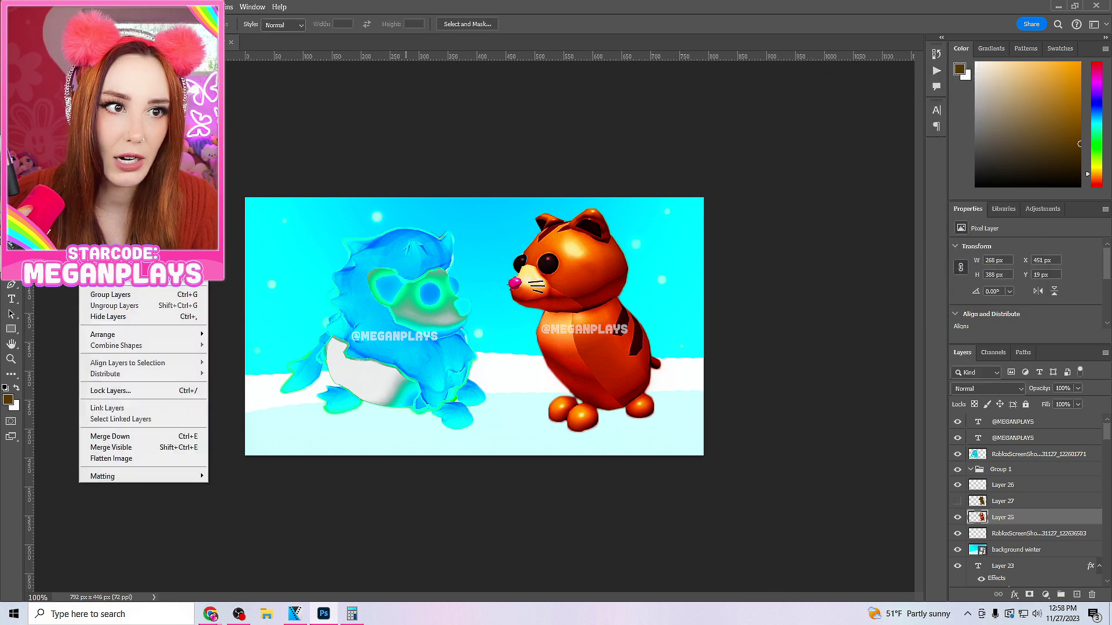
click(752, 162)
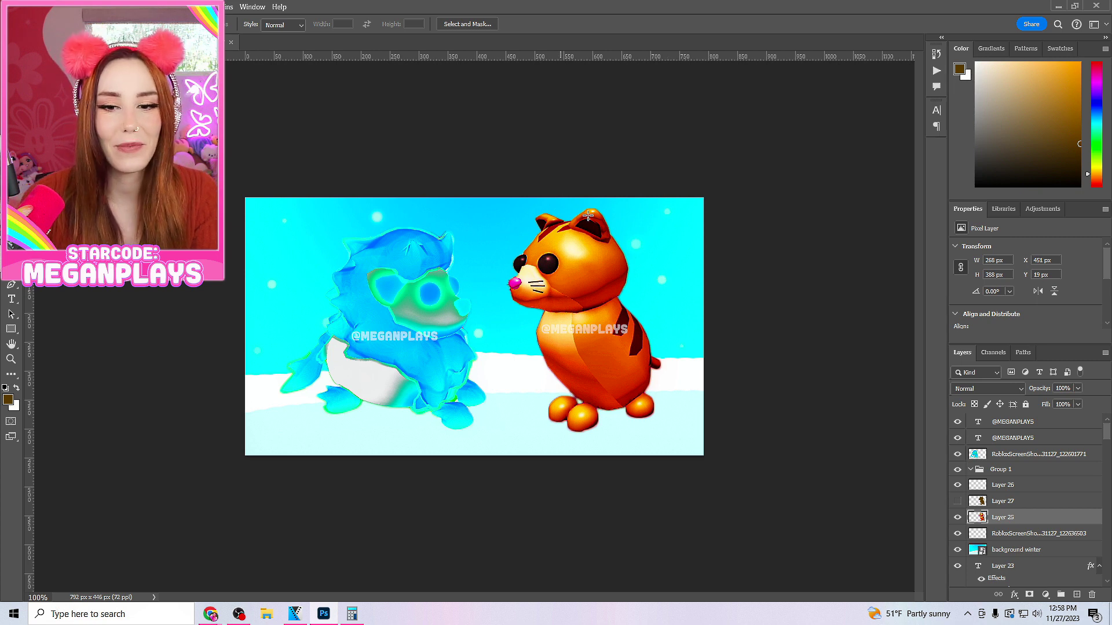
Remove the cat's dark back and head stripes by painting with sampled orange and using the Patch tool.
key(b)
alt+click(615, 335)
mouse_move(617, 323)
mouse_down()
mouse_move(630, 360)
mouse_move(617, 326)
mouse_up()
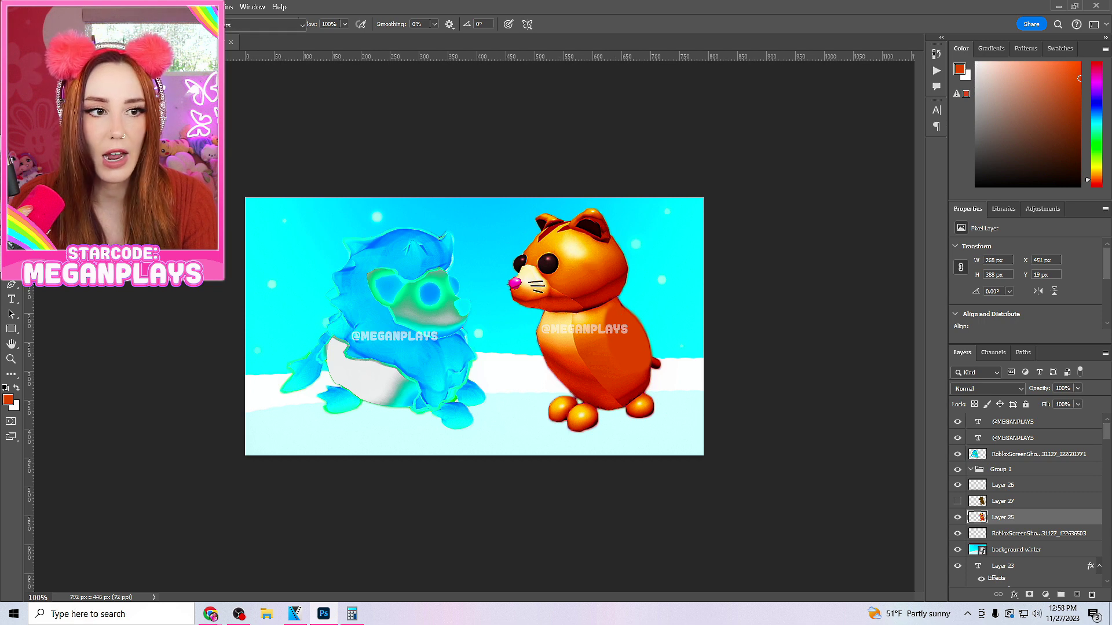
key(j)
drag(1096, 73, 1095, 172)
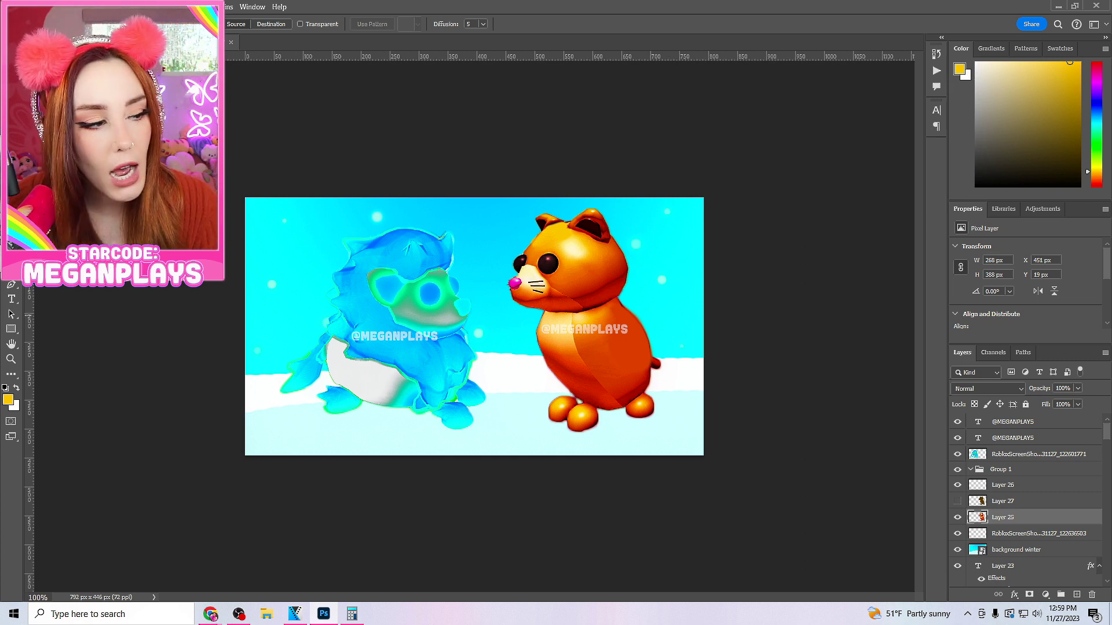
Place the chocolate chips PNG into the image, scale it down and move it onto the cat.
key(alt+f)
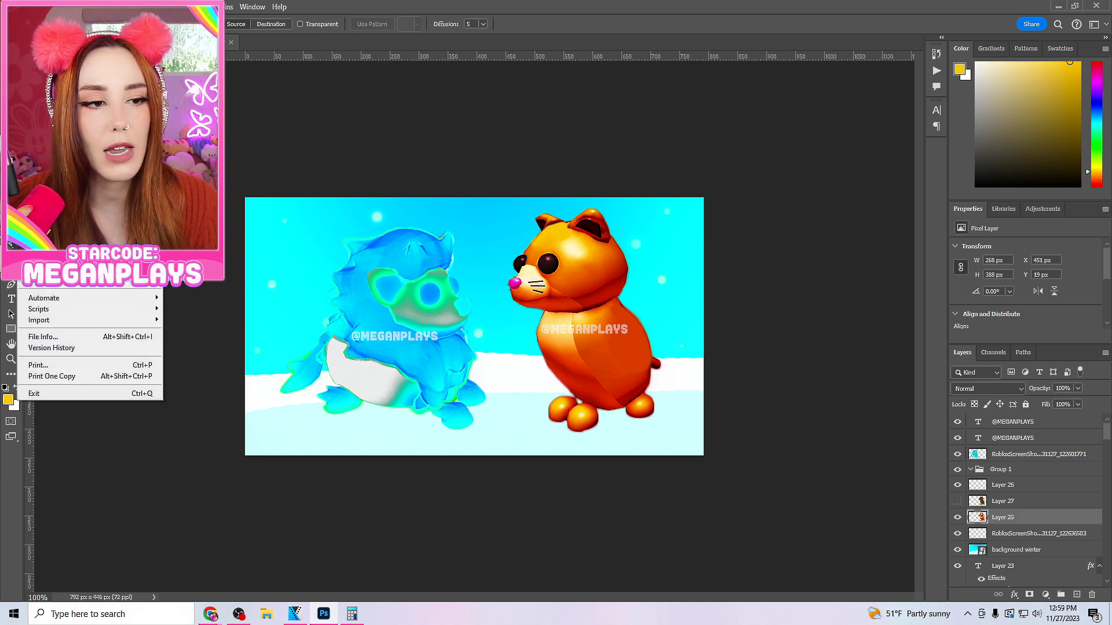
key(l)
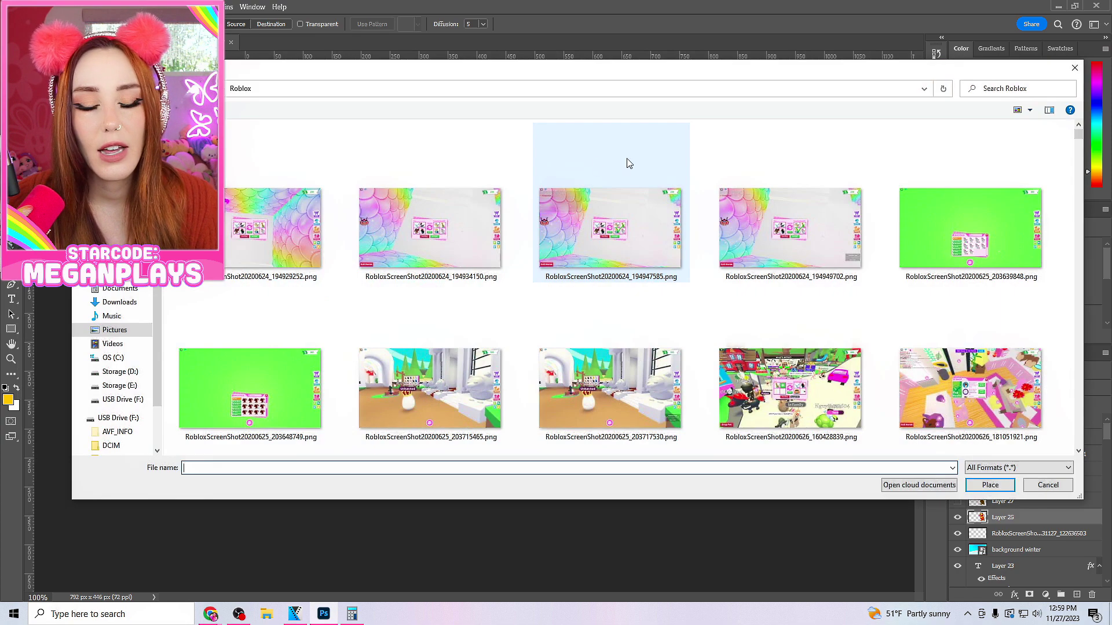
scroll(637, 165, down, 5)
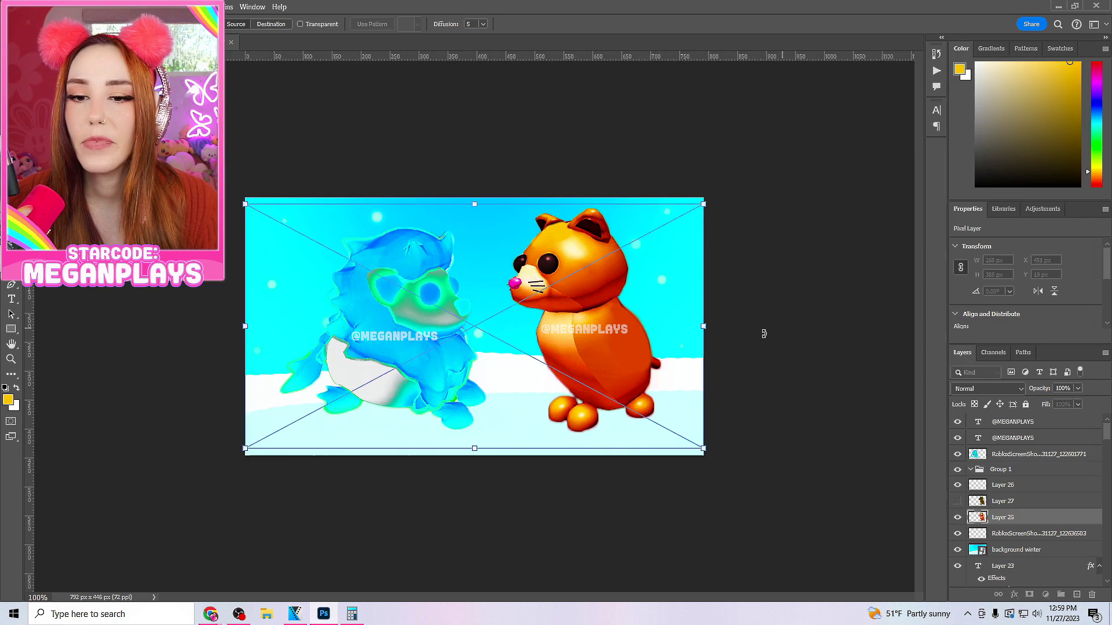
drag(703, 204, 370, 376)
drag(313, 430, 583, 346)
Rotate and resize the chocolate chips, arranging them over the cat's head and back.
drag(765, 290, 707, 373)
drag(596, 327, 591, 278)
mouse_move(623, 191)
mouse_down()
mouse_move(608, 169)
mouse_move(637, 185)
mouse_move(616, 197)
mouse_up()
drag(606, 269, 670, 348)
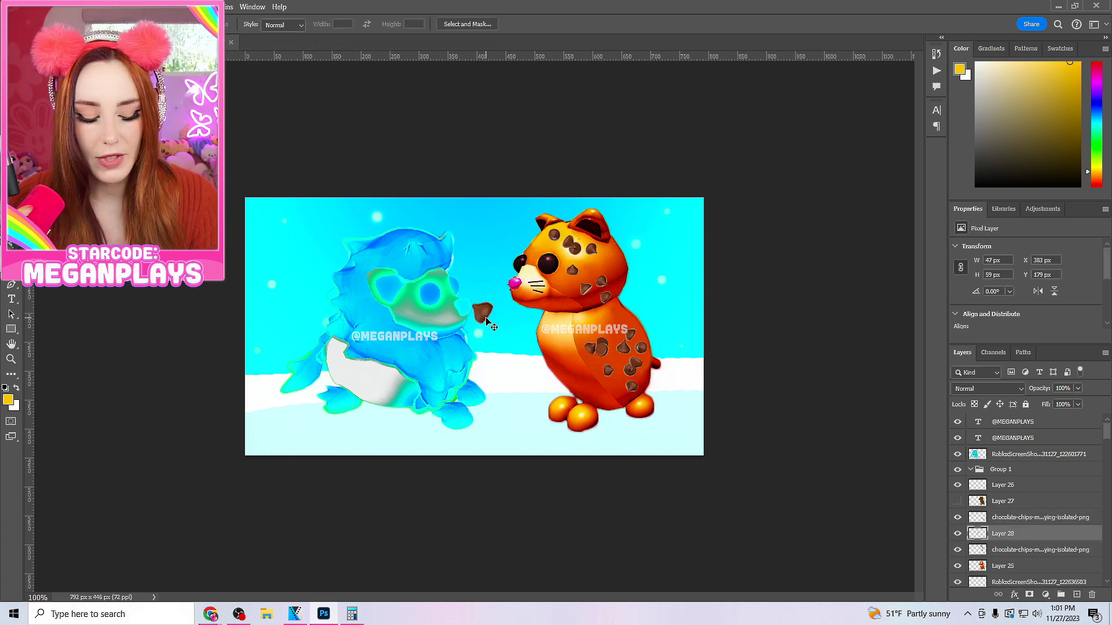
Shrink the single chocolate chip and place it over the cat's pink nose.
key(ctrl+t)
drag(473, 317, 516, 288)
key(Return)
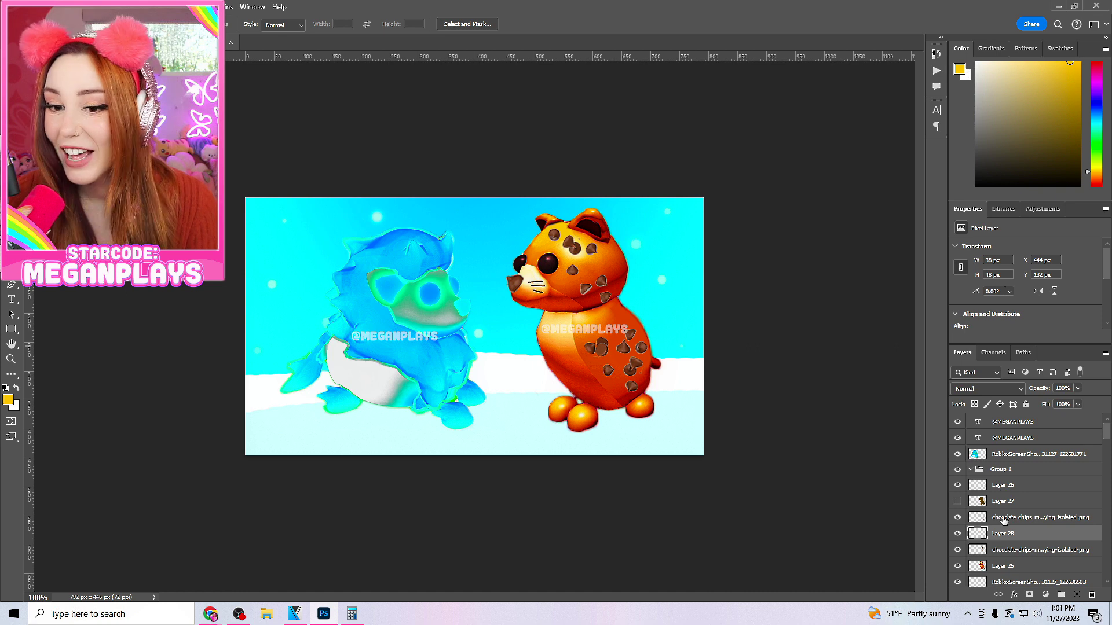
Duplicate the chocolate chips layer, rotate and slightly enlarge the copy, and place it across the cat's neck.
click(1009, 522)
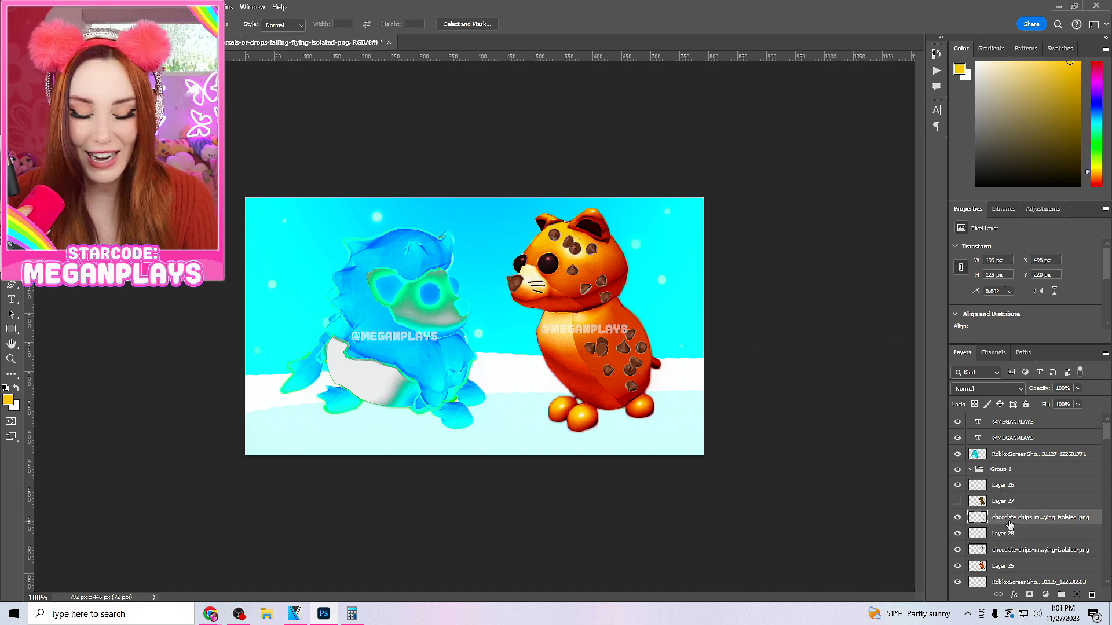
key(ctrl+j)
key(ctrl+t)
drag(596, 283, 580, 307)
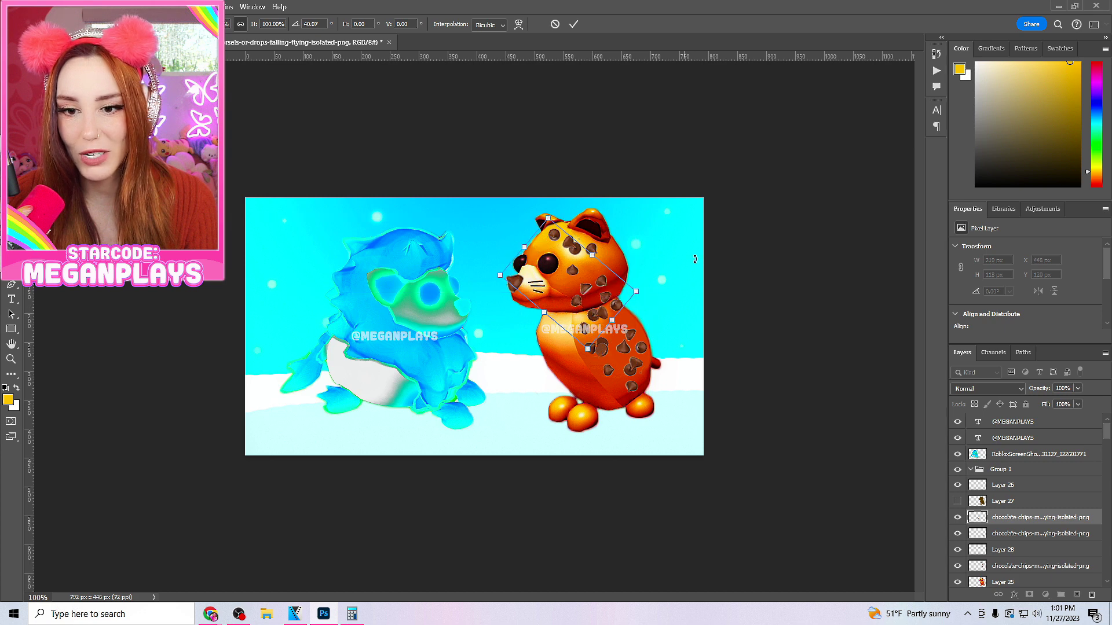
drag(691, 262, 722, 258)
drag(629, 310, 614, 311)
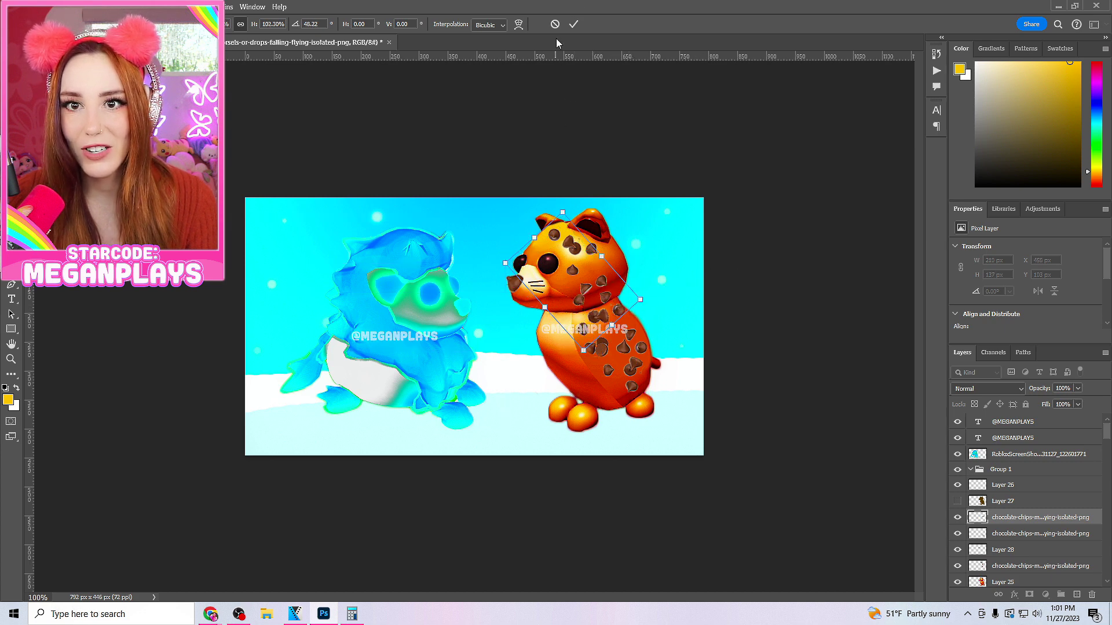
click(574, 24)
Erase the copied chips that overlap the cat's face and add another chips copy at the back of its head.
key(e)
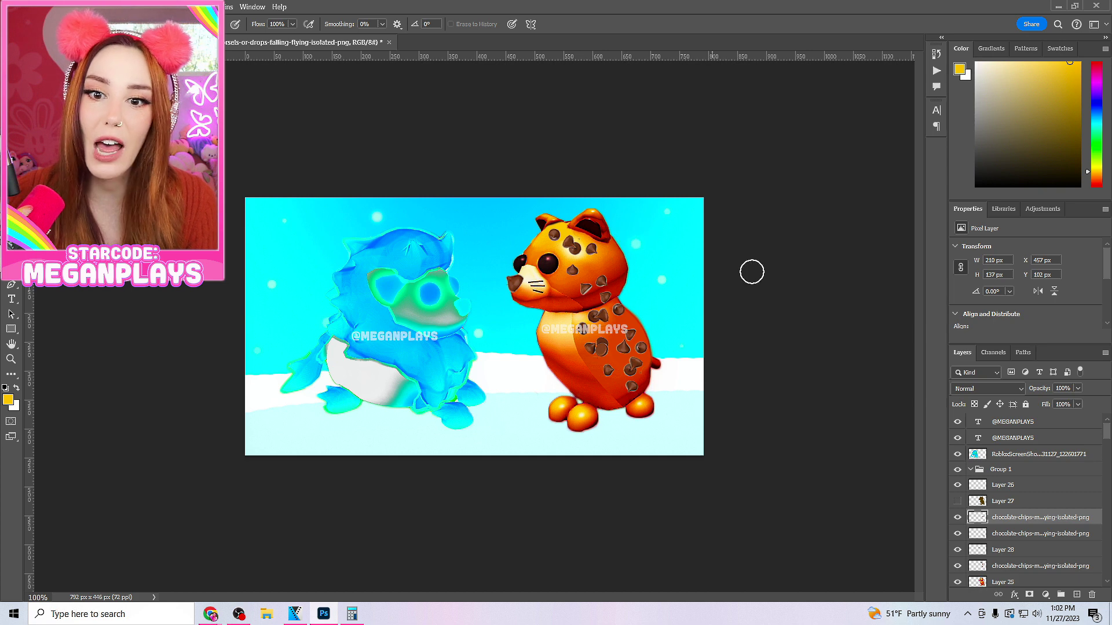
key(ctrl+j)
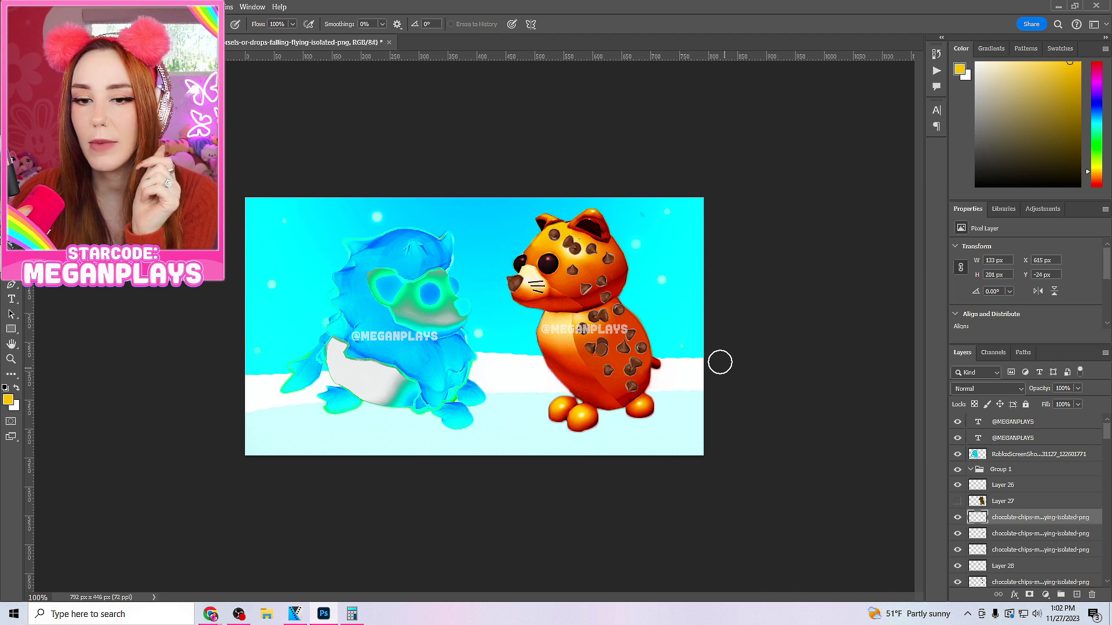
Pick a dark grey foreground colour.
click(1011, 135)
drag(1012, 135, 976, 159)
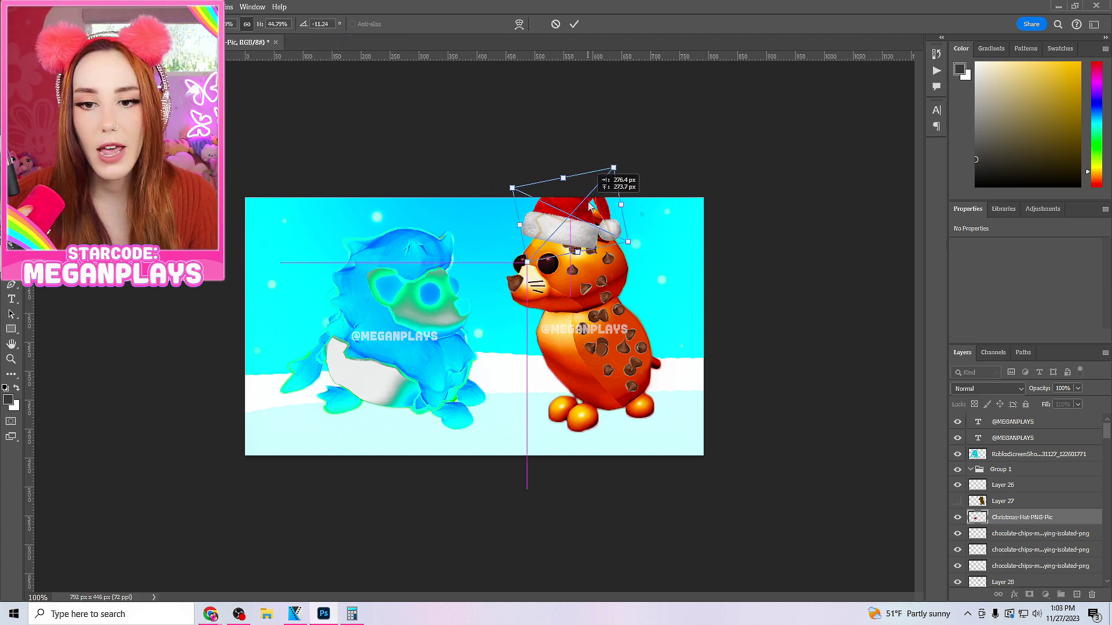
Fit the Christmas hat onto the cat's head and move its layer to the top of Group 1.
drag(608, 176, 602, 169)
key(Return)
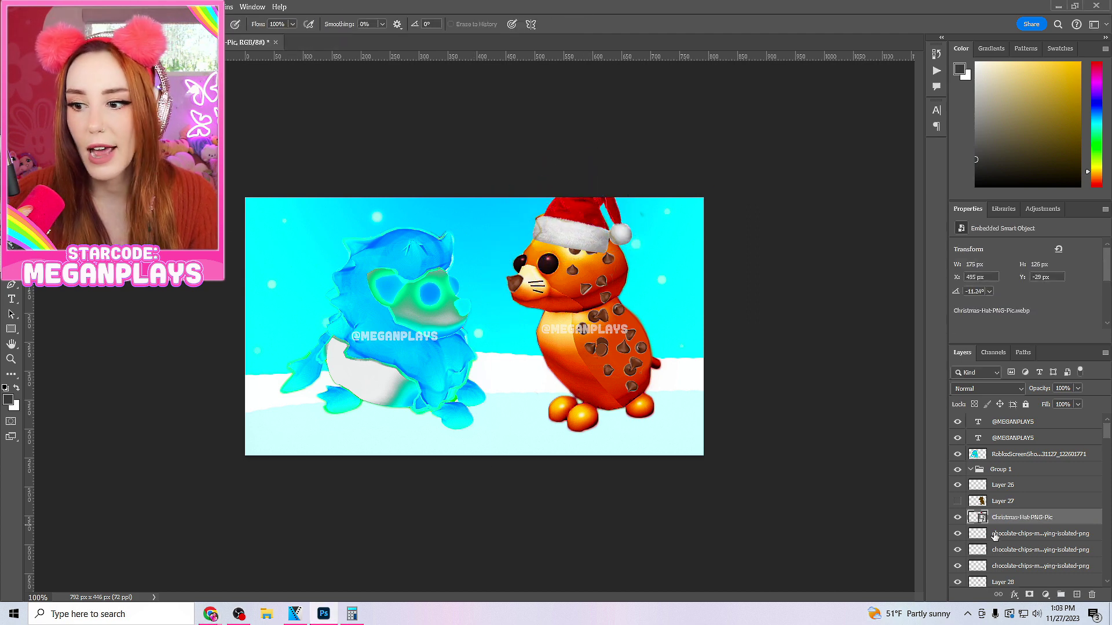
drag(987, 524, 988, 478)
Tilt the cat's Christmas hat about 12° and shift it toward the back of the head.
key(ctrl+t)
drag(606, 209, 634, 235)
click(574, 24)
key(e)
Put a horizontally flipped copy of the Christmas hat on the lion's head and move its layer above the lion layer.
key(ctrl+v)
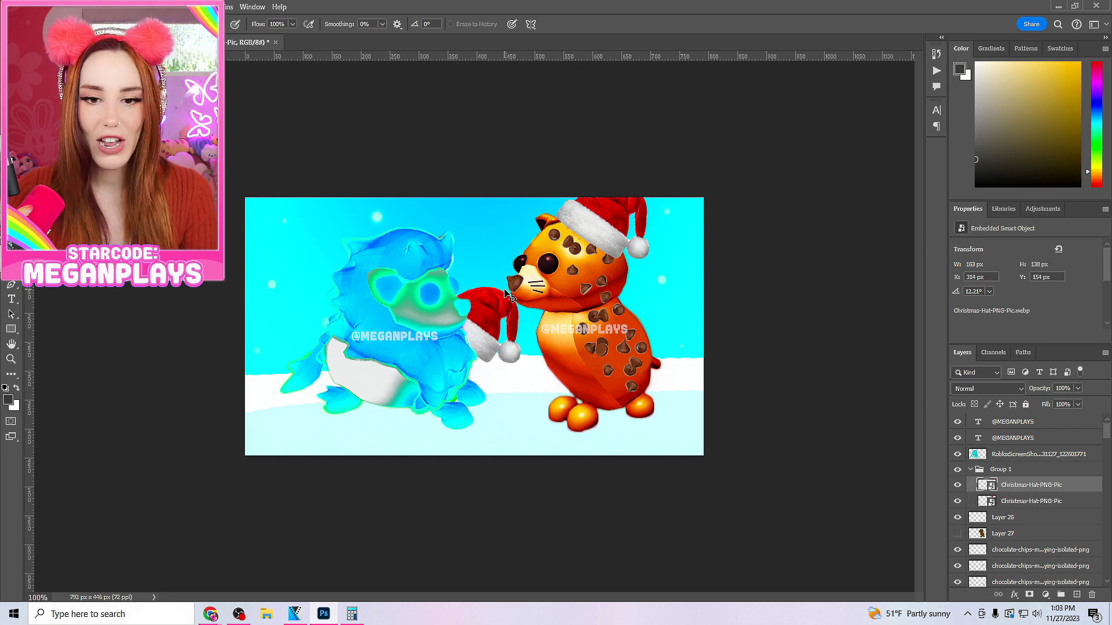
right_click(500, 319)
click(534, 529)
drag(492, 312, 405, 223)
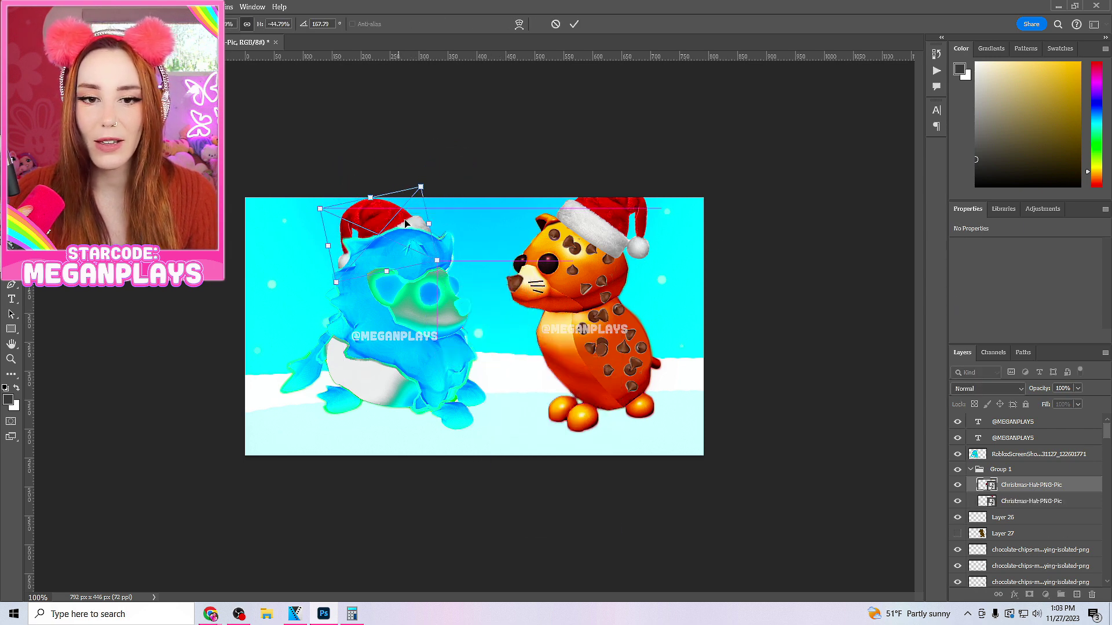
click(574, 23)
drag(1013, 485, 1000, 456)
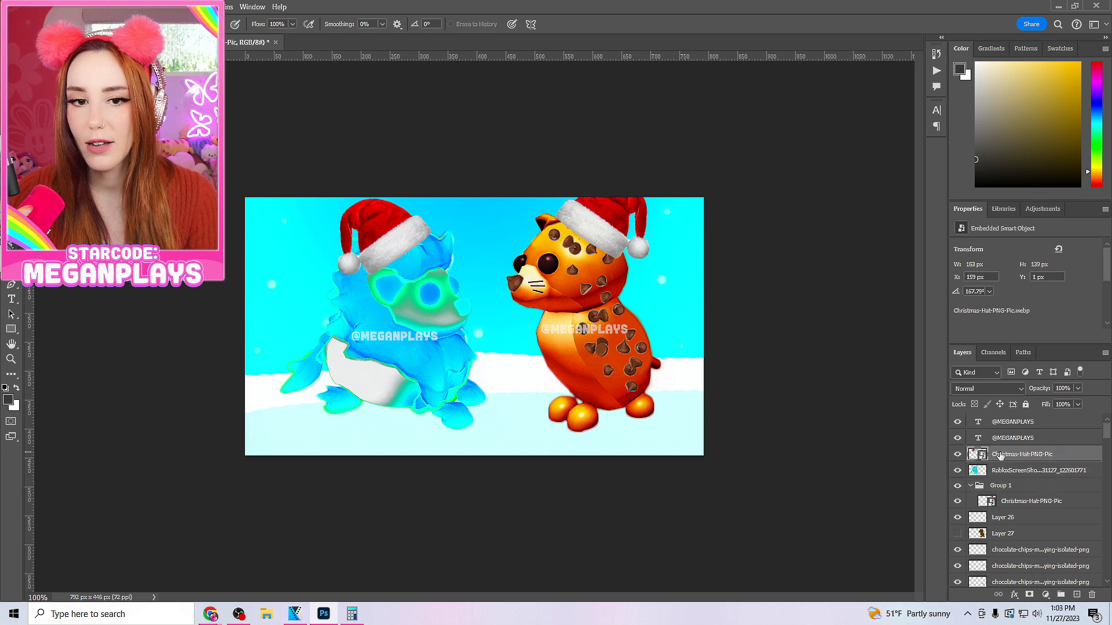